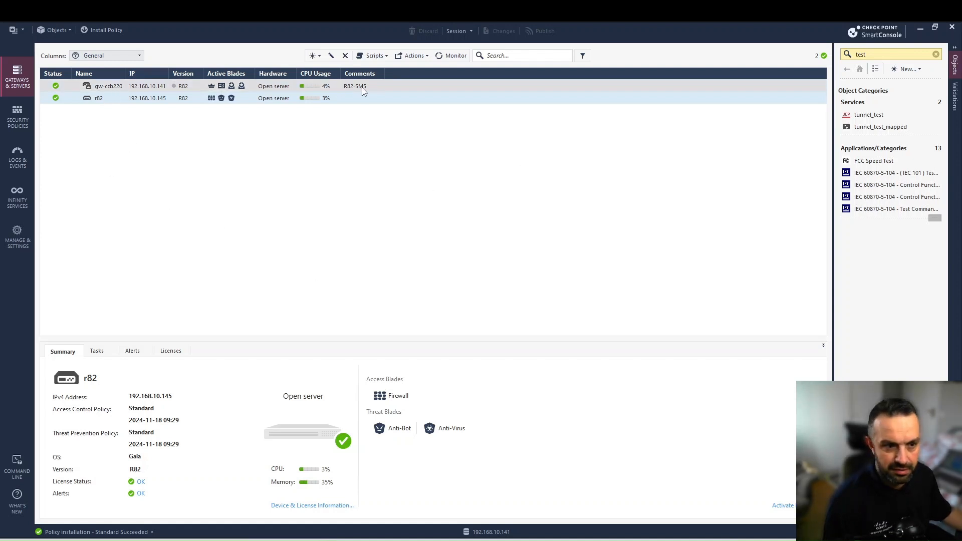
Step: Start creating an outbound CA certificate for HTTPS Inspection on gateway r82, with R82.local as the issuer name
double_click(139, 101)
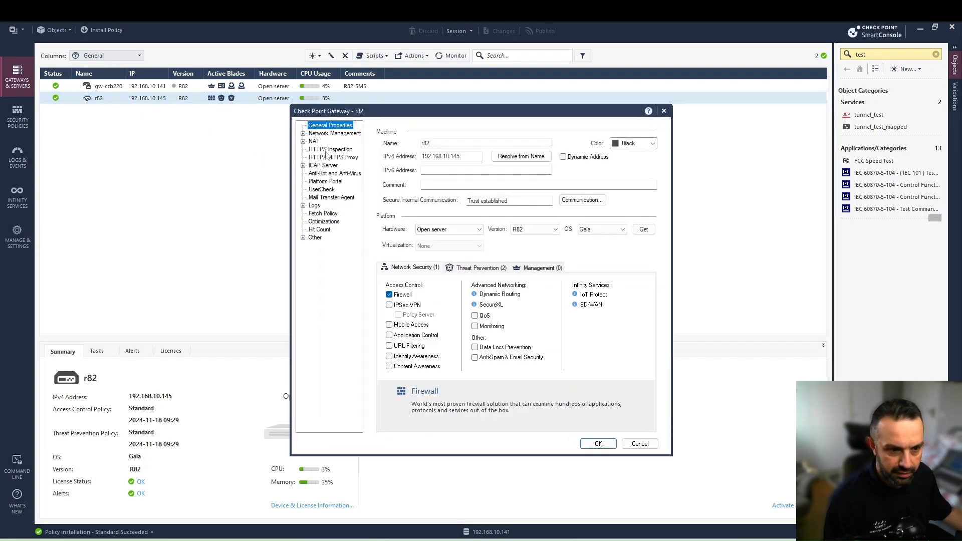
left_click(335, 150)
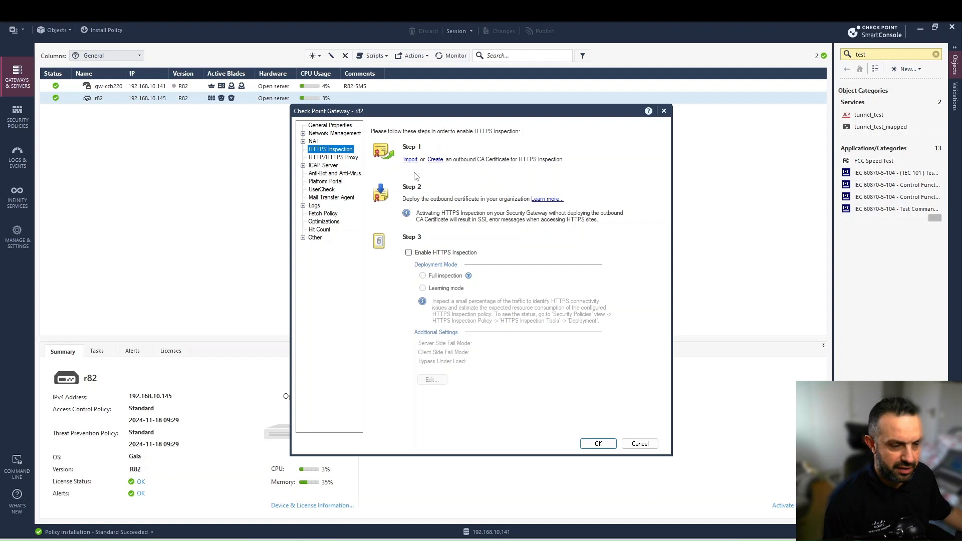
left_click(436, 160)
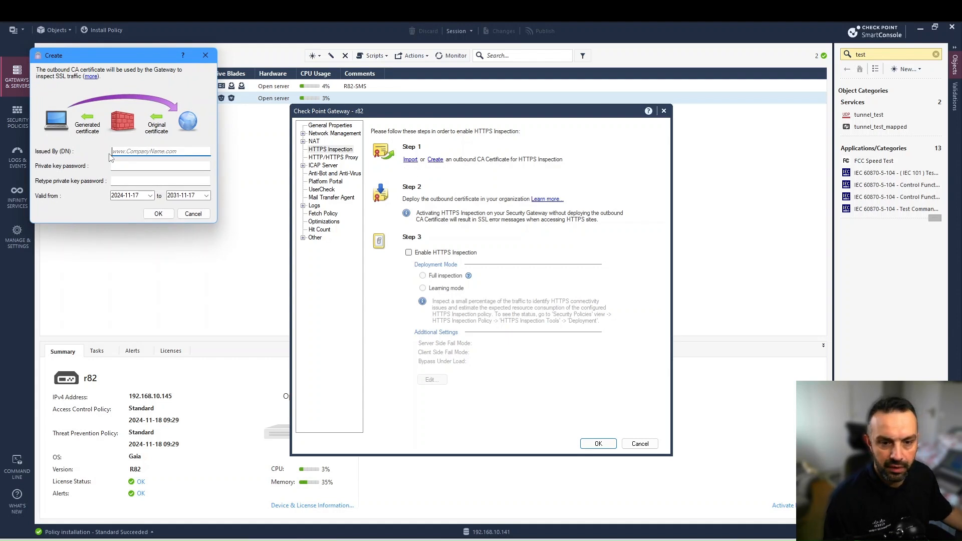
left_click(125, 153)
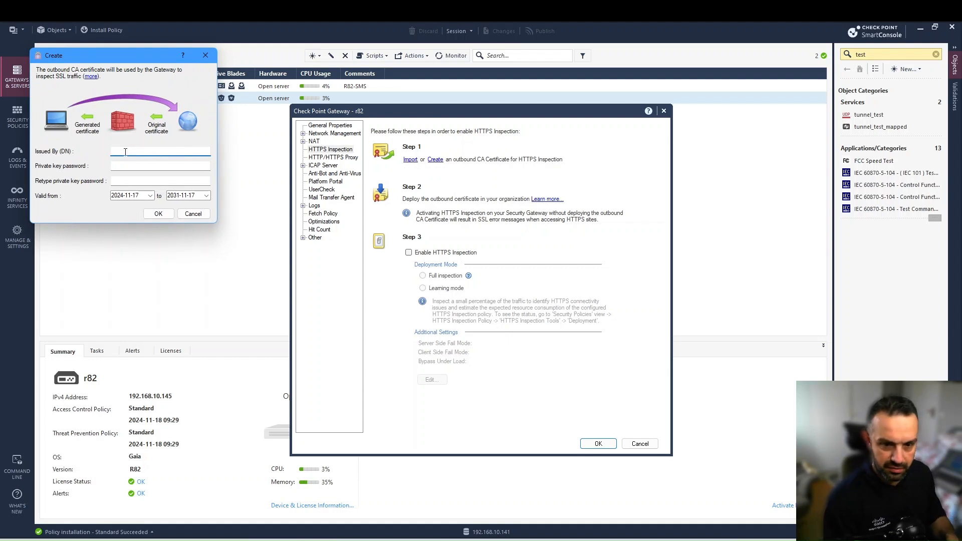
type("R82")
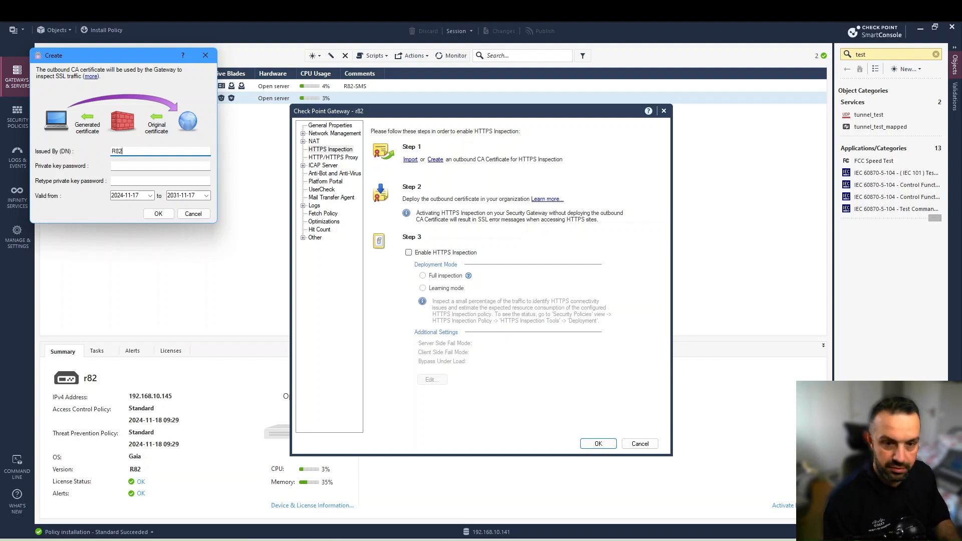
type("tes")
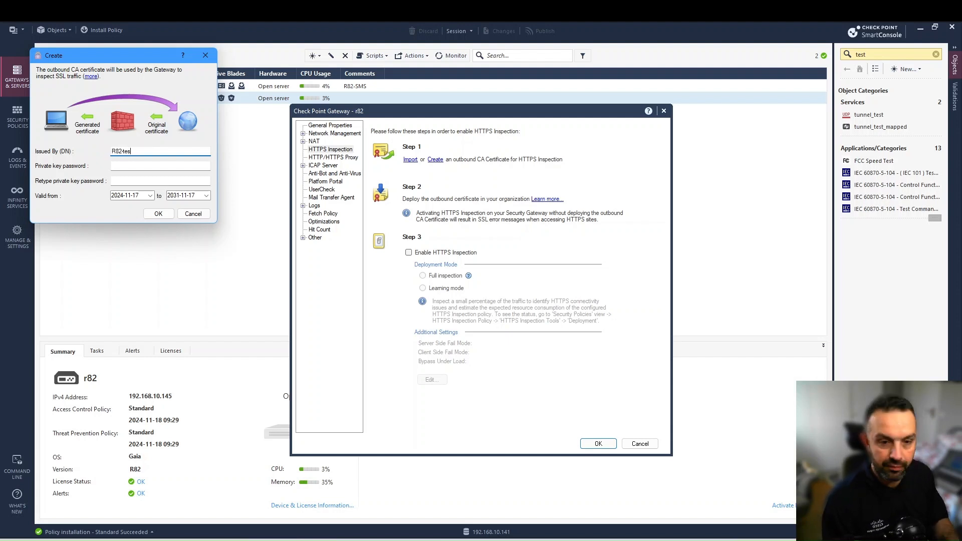
key("BackSpace")
key("BackSpace")
key("BackSpace")
type("4")
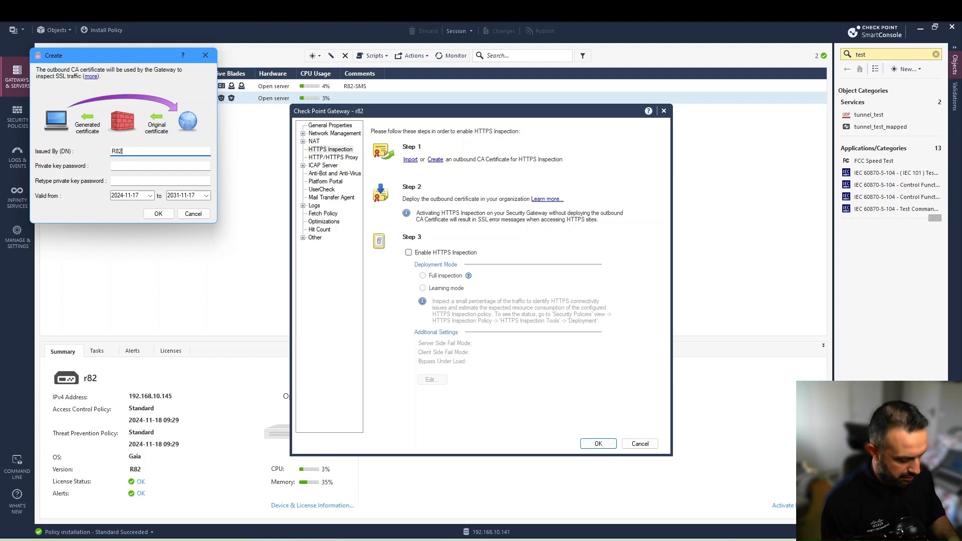
type(".local")
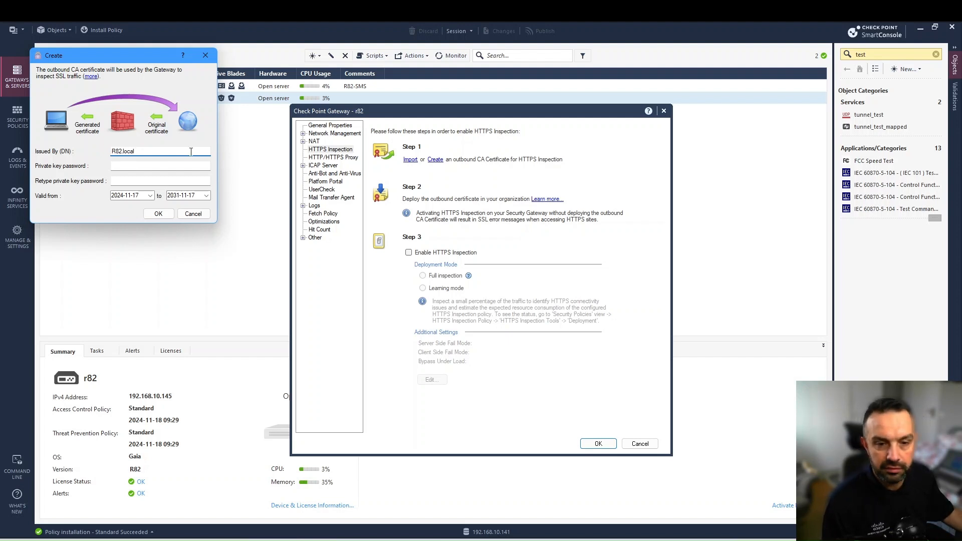
Step: Enter and repeat the private key password, and create the outbound CA certificate with the default validity dates
left_click(162, 166)
type("********")
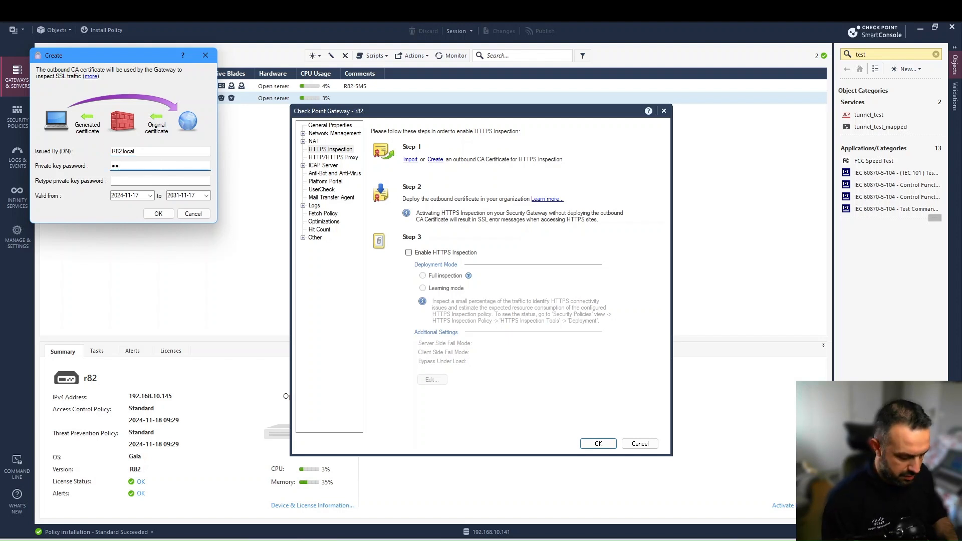
key("Tab")
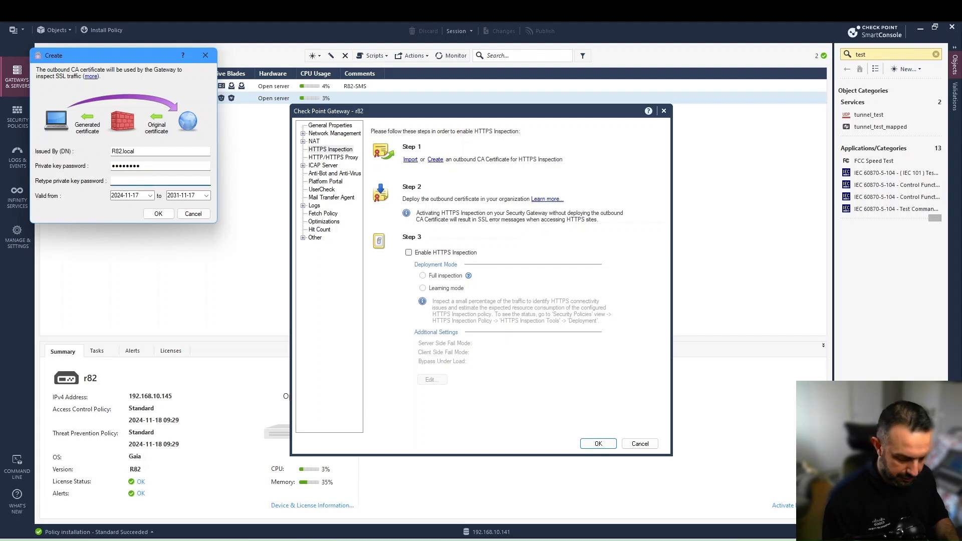
type("********")
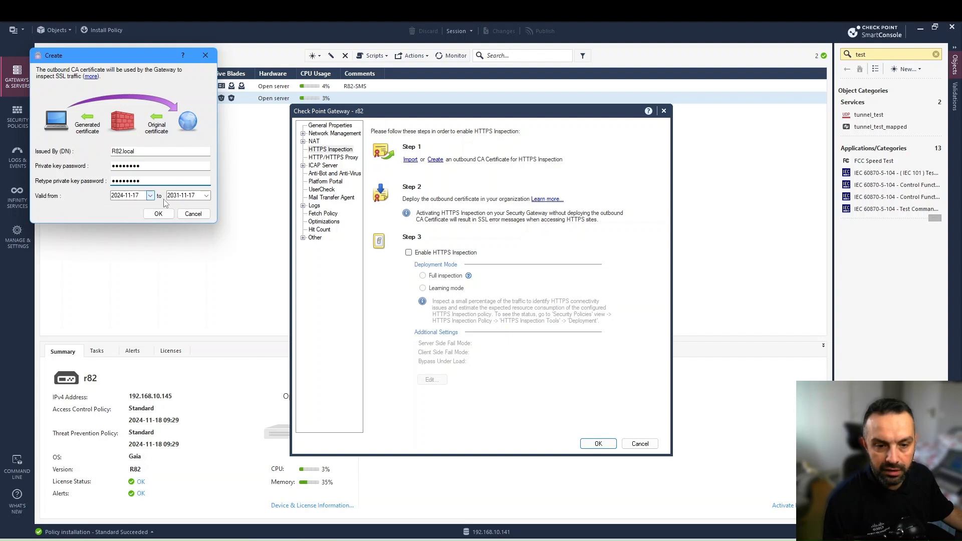
left_click(152, 216)
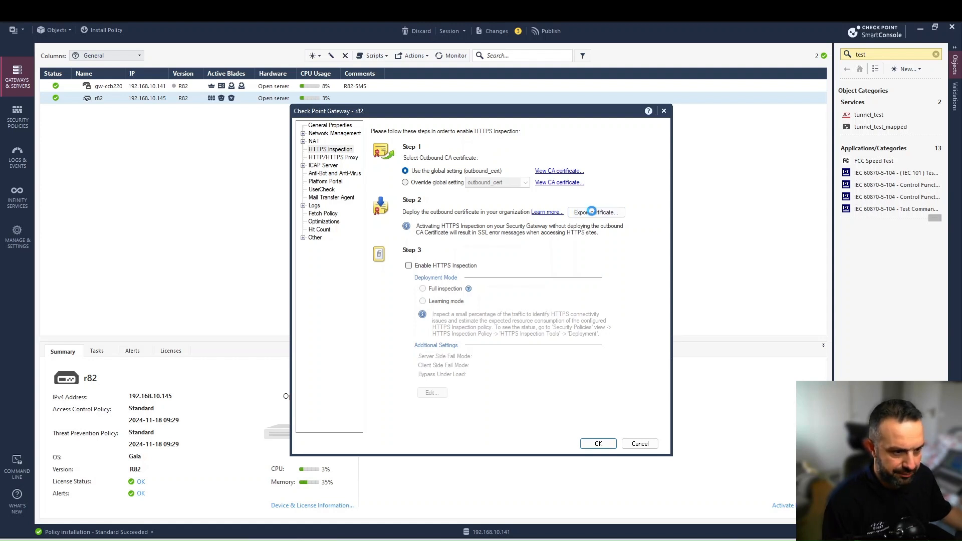
Step: Export the outbound CA certificate to the Desktop as a .cer file named R82-cert
left_click(592, 213)
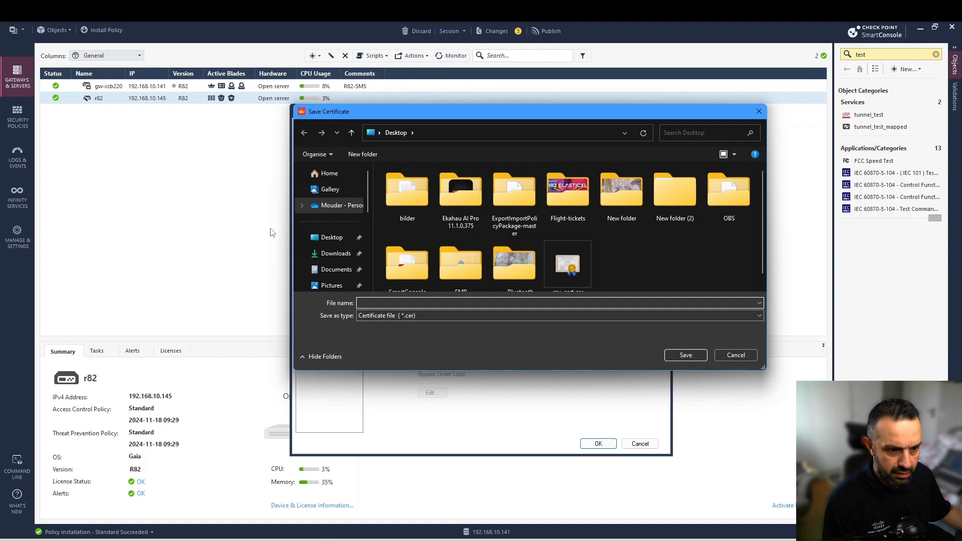
left_click(333, 241)
left_click(372, 302)
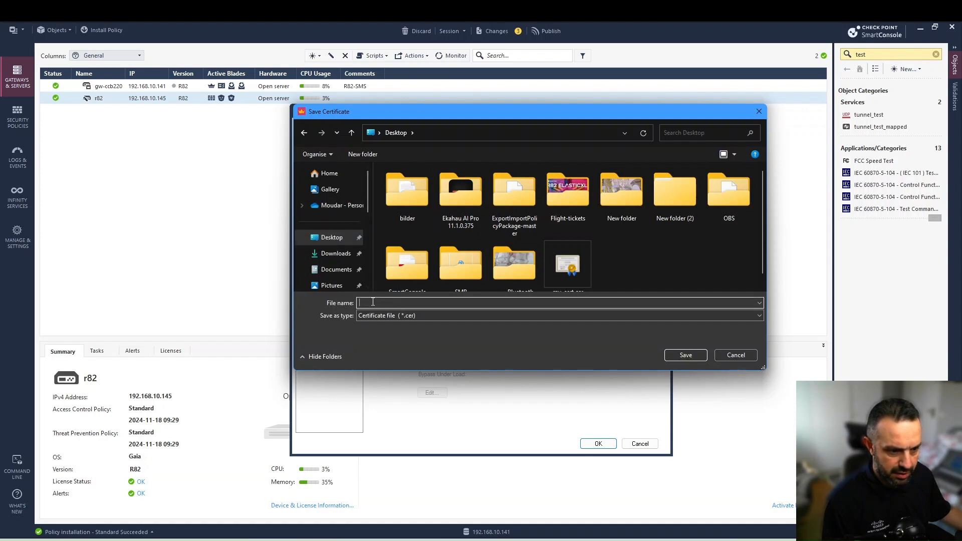
type("R")
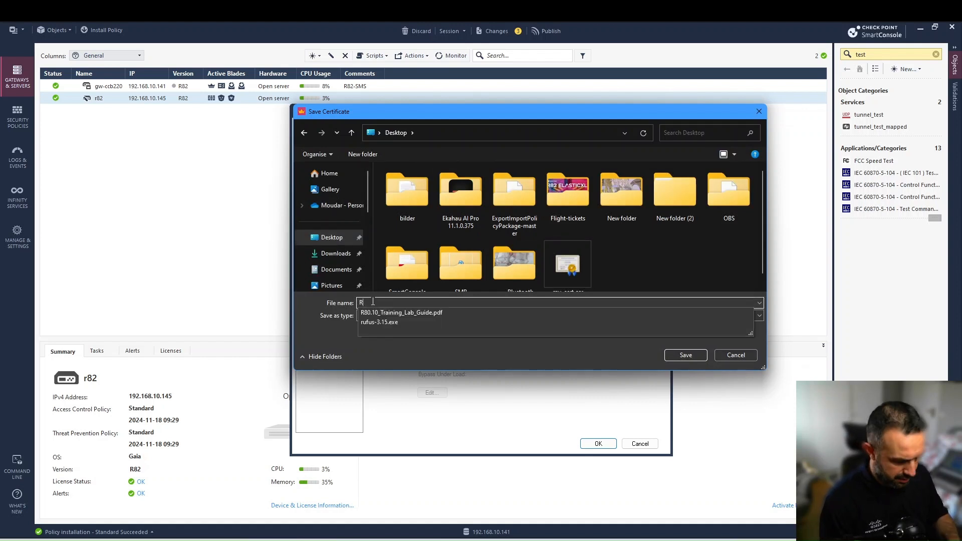
type("82")
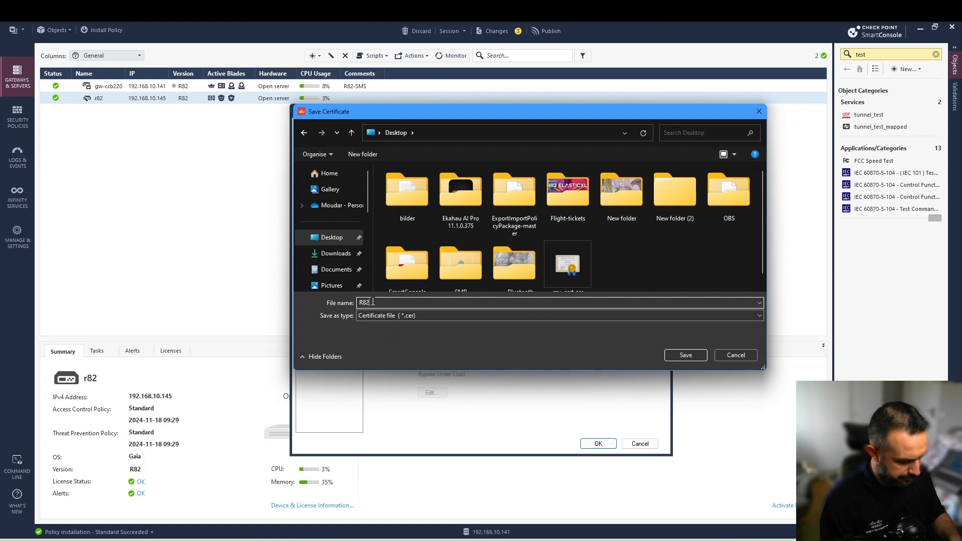
type("-cert")
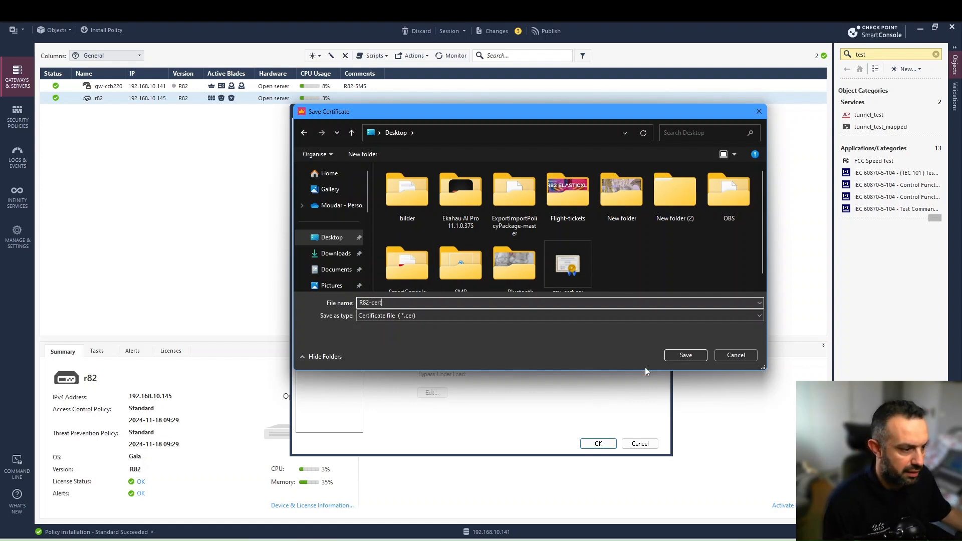
left_click(684, 357)
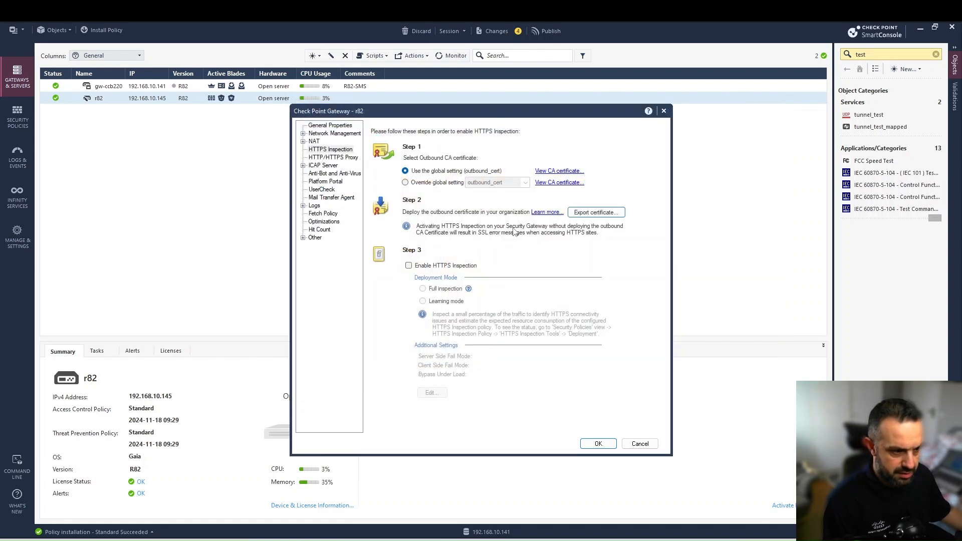
Step: Enable HTTPS Inspection on the gateway in Full inspection mode, view its additional fail-mode settings without changes, and save the gateway
left_click(409, 266)
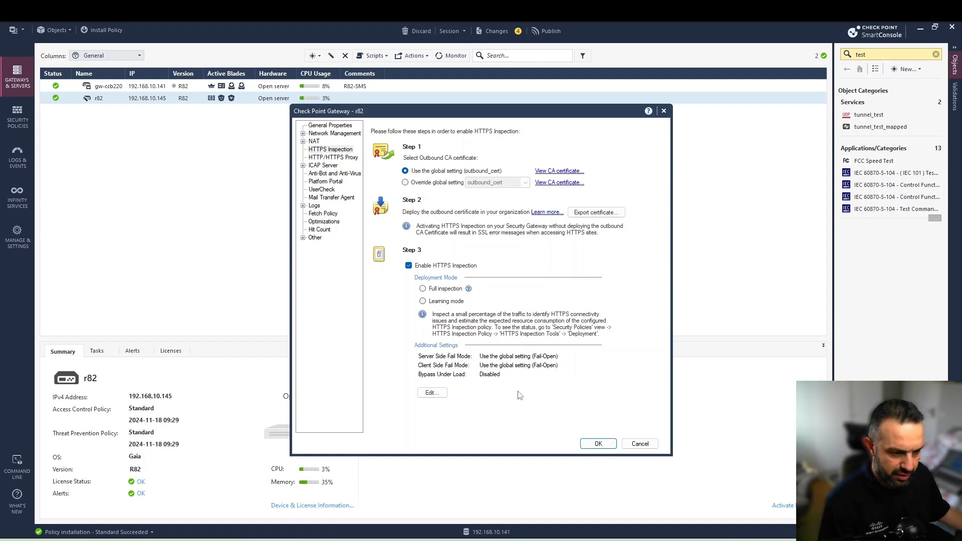
left_click(424, 393)
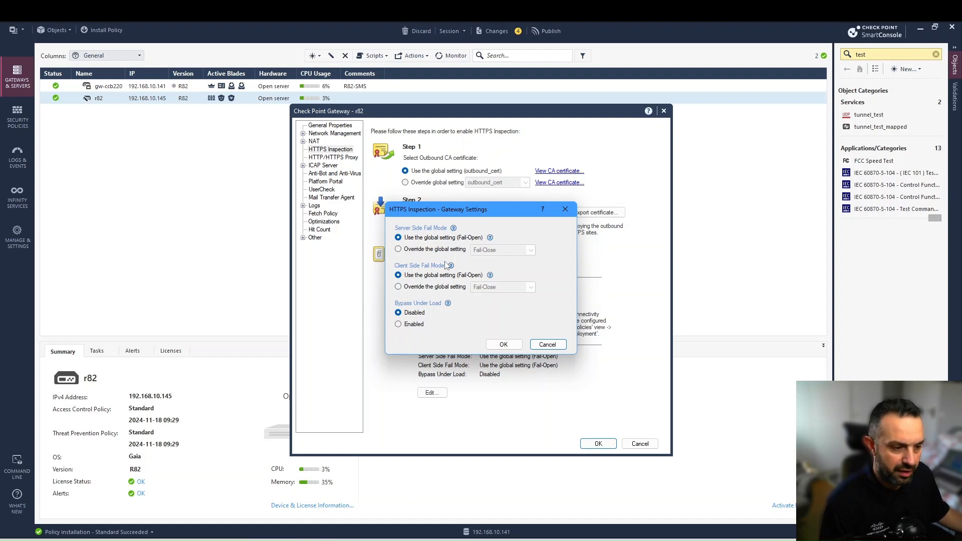
left_click(546, 344)
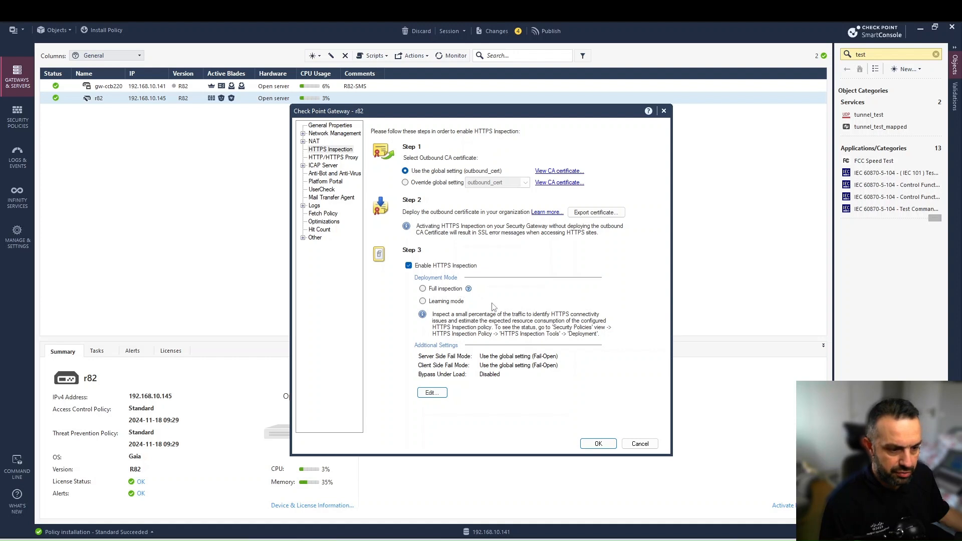
left_click(422, 289)
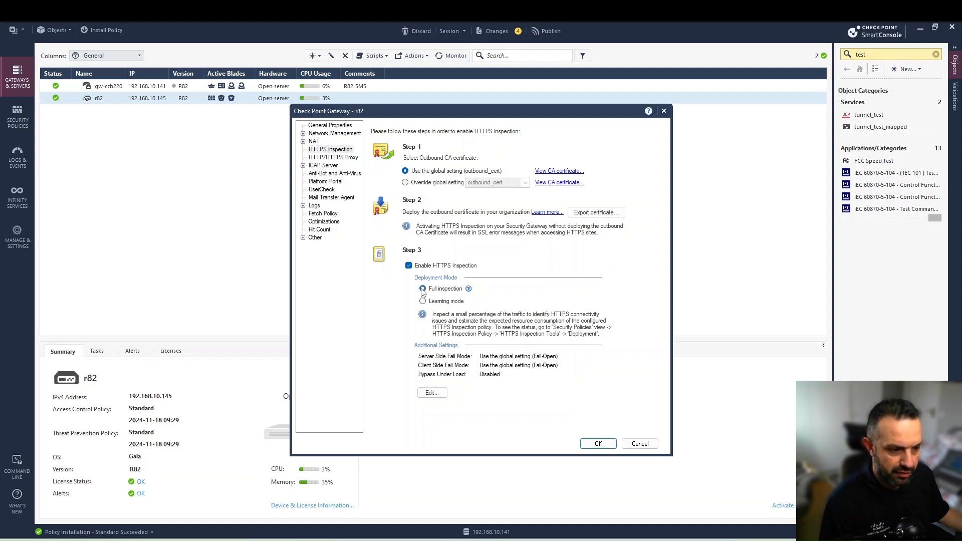
left_click(594, 444)
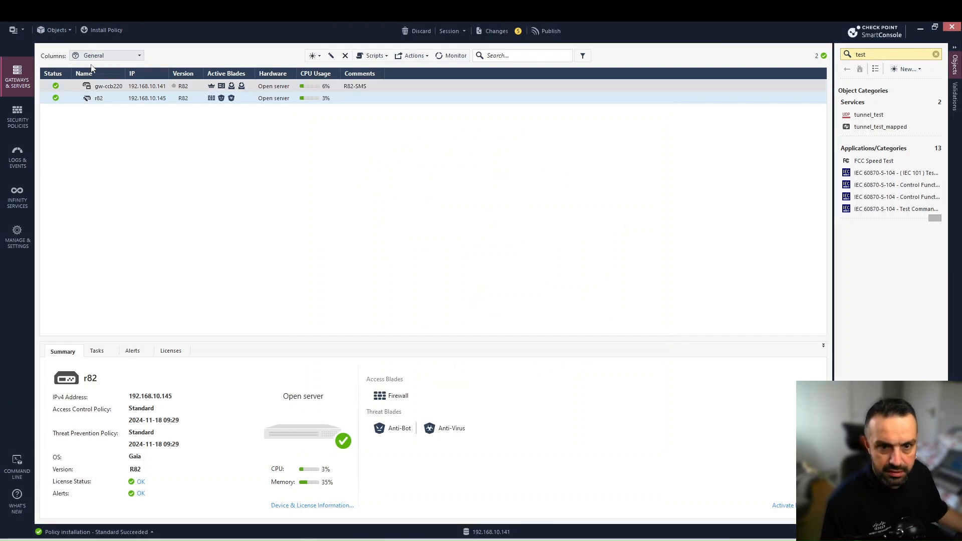
Step: Publish the pending changes under the default session name and install the Standard policy on gateway r82
left_click(104, 30)
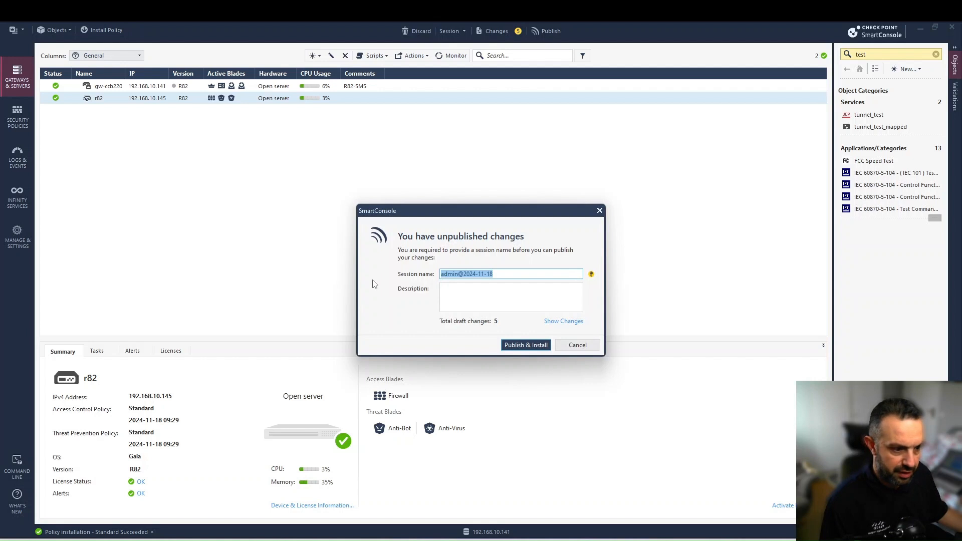
left_click(518, 345)
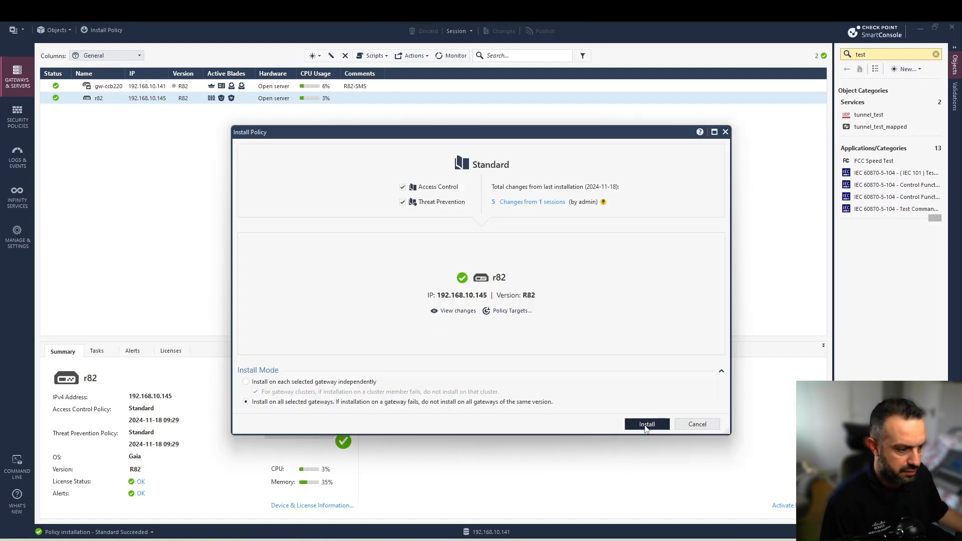
left_click(640, 424)
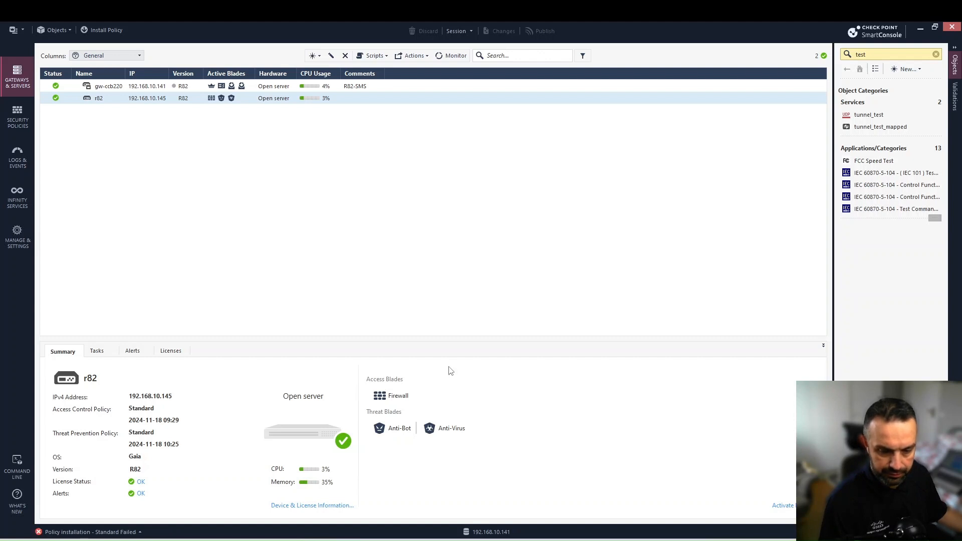
Step: Examine the Standard policy installation task details, including the Access Control Policy status messages for r82
left_click(140, 532)
left_click(194, 359)
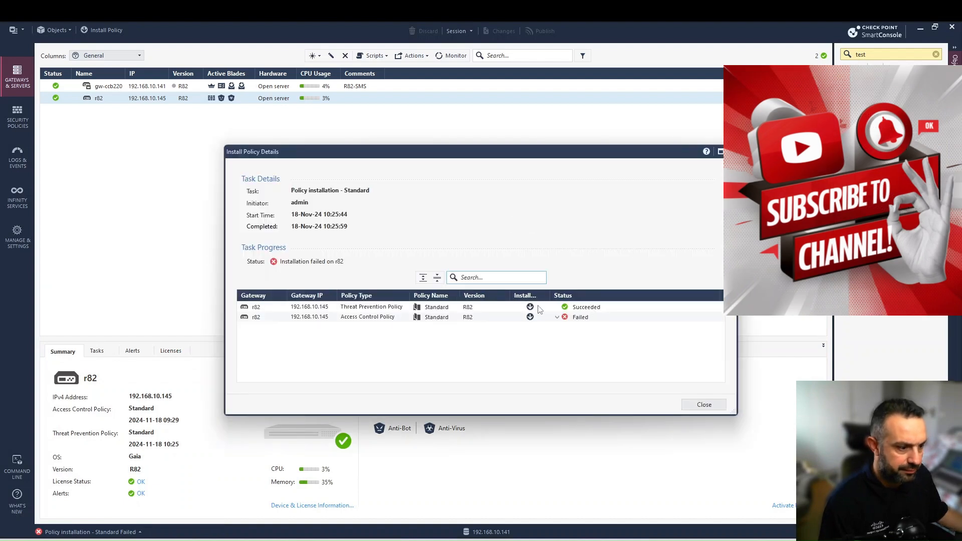
left_click(555, 317)
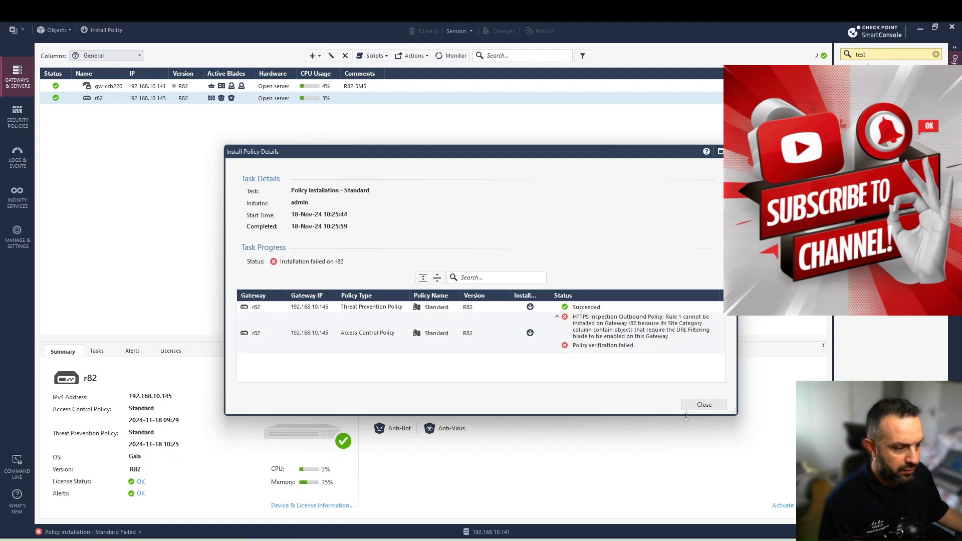
left_click(704, 404)
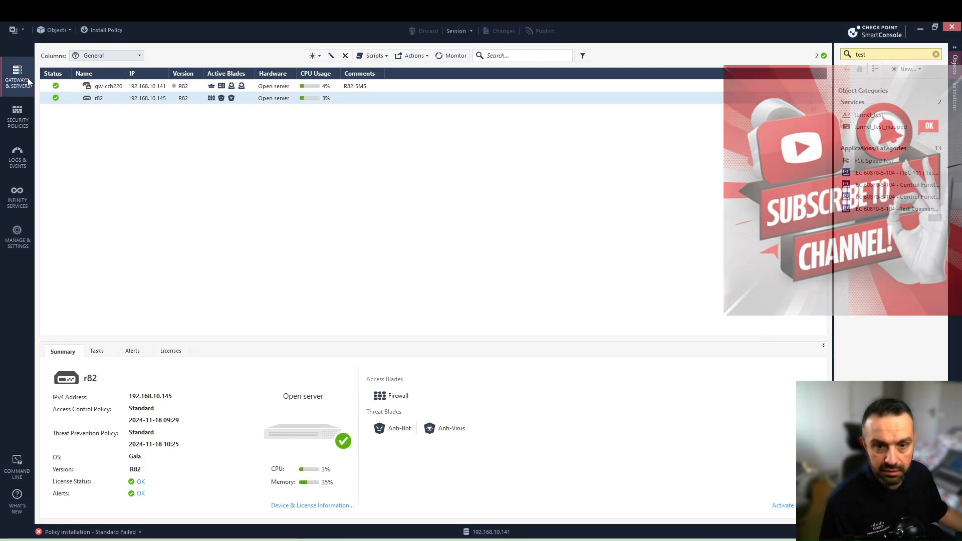
Step: Enable the URL Filtering and Application Control blades on gateway r82 and save the gateway
left_click(115, 100)
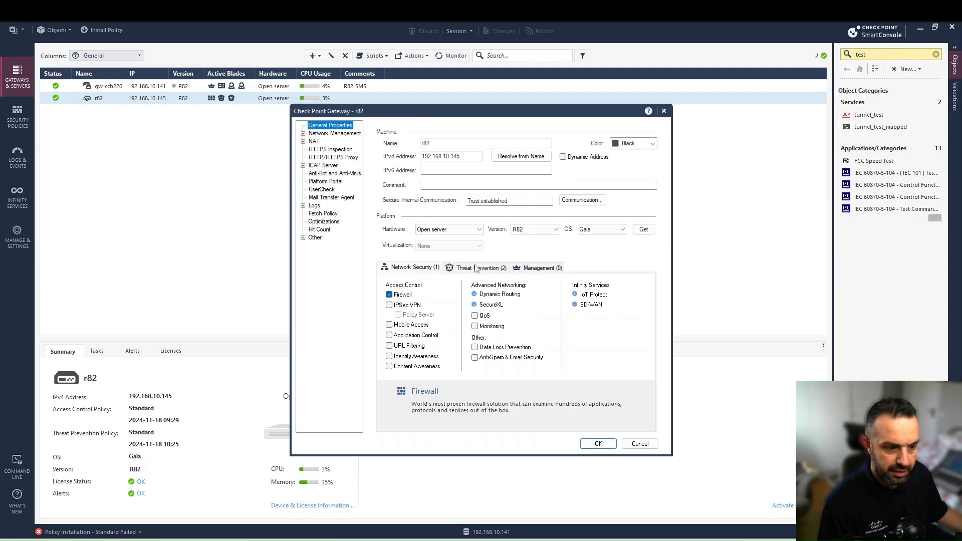
left_click(400, 345)
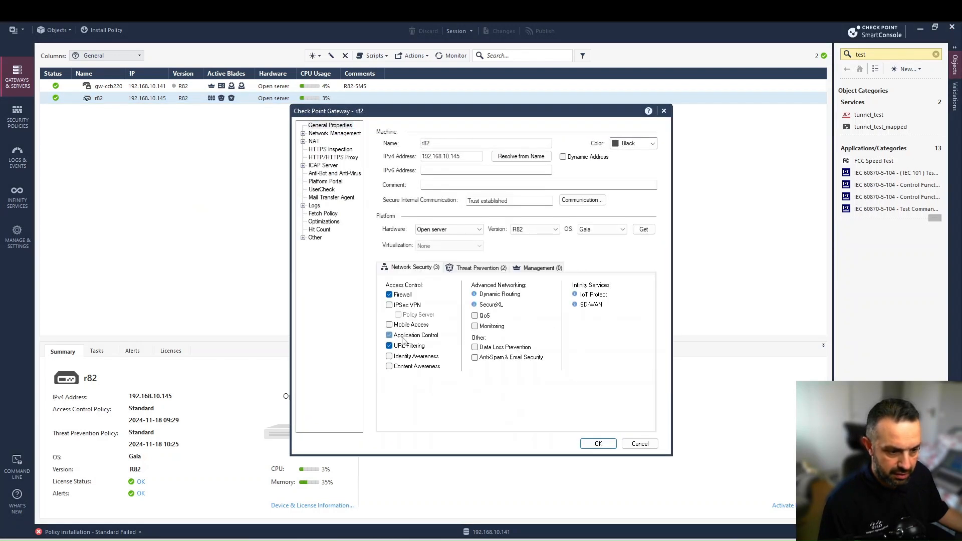
left_click(401, 335)
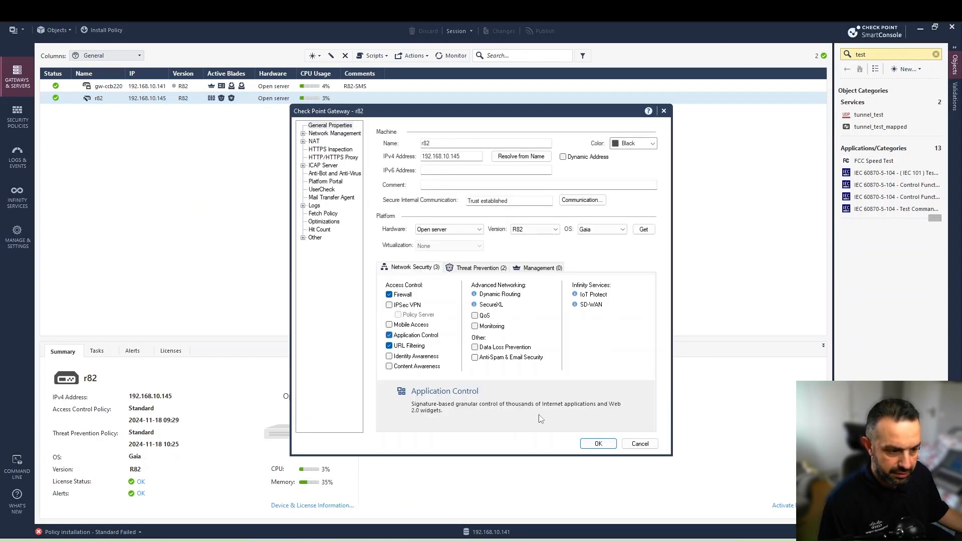
left_click(598, 444)
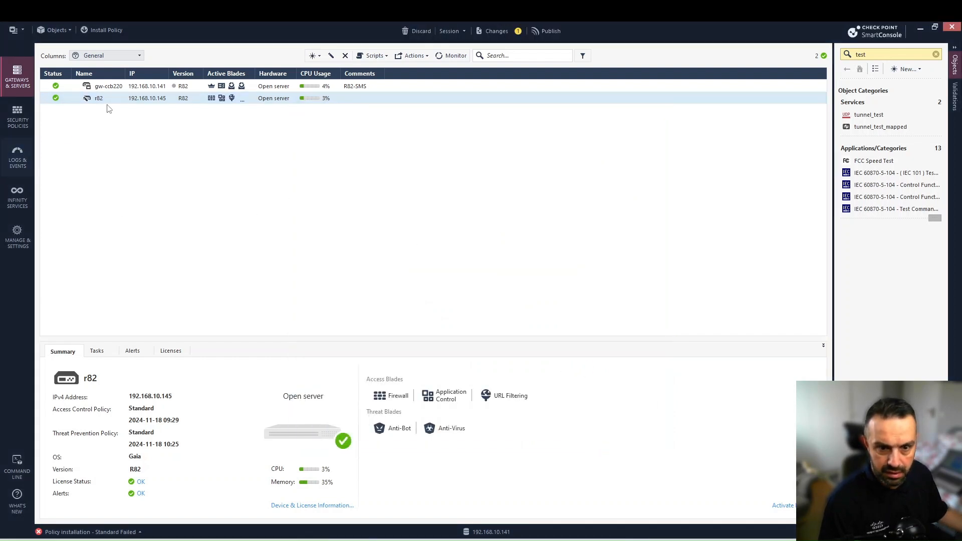
Step: Disable HTTPS Inspection in the properties of gateway r82 and save the gateway
double_click(153, 99)
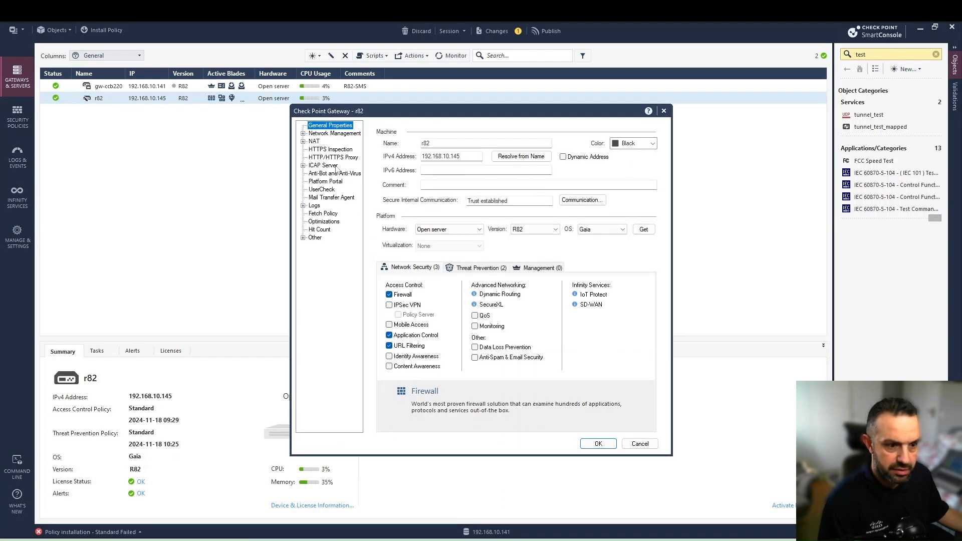
left_click(330, 149)
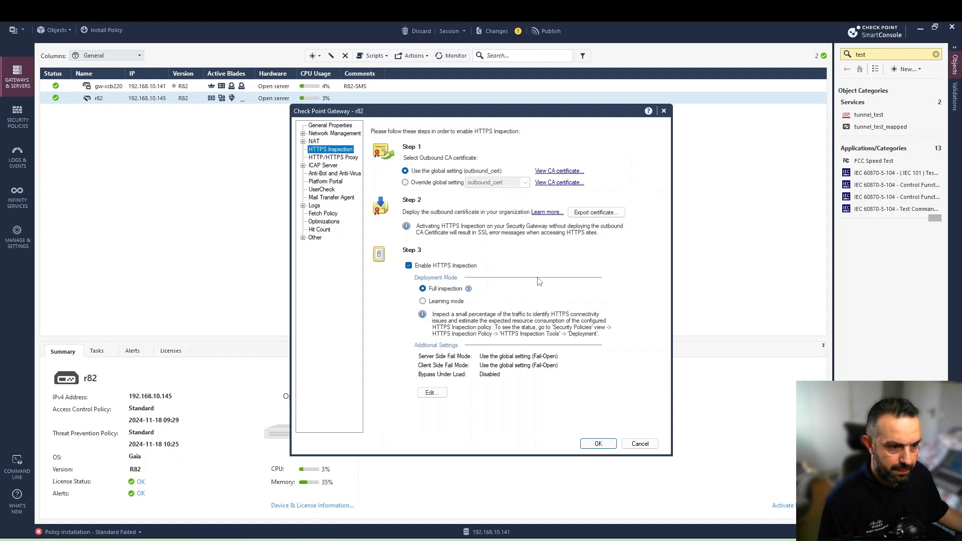
left_click(587, 444)
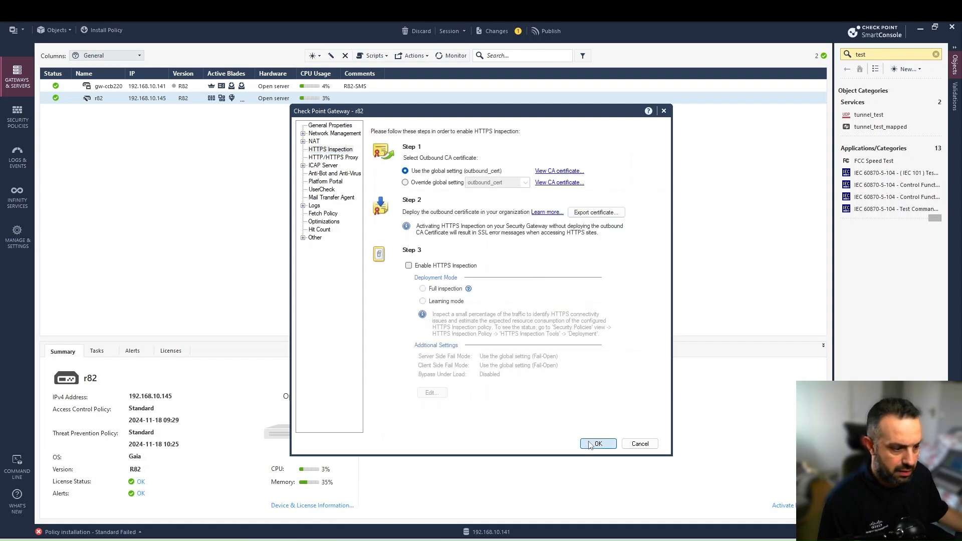
Step: Publish the changes, install the Standard policy on gateway r82, and review the gateway's alerts
left_click(110, 32)
left_click(515, 347)
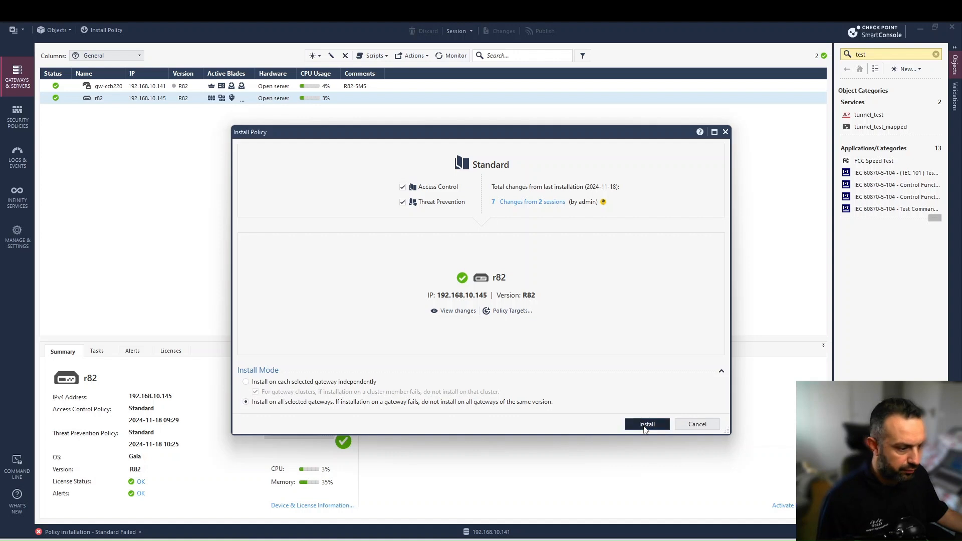
left_click(646, 423)
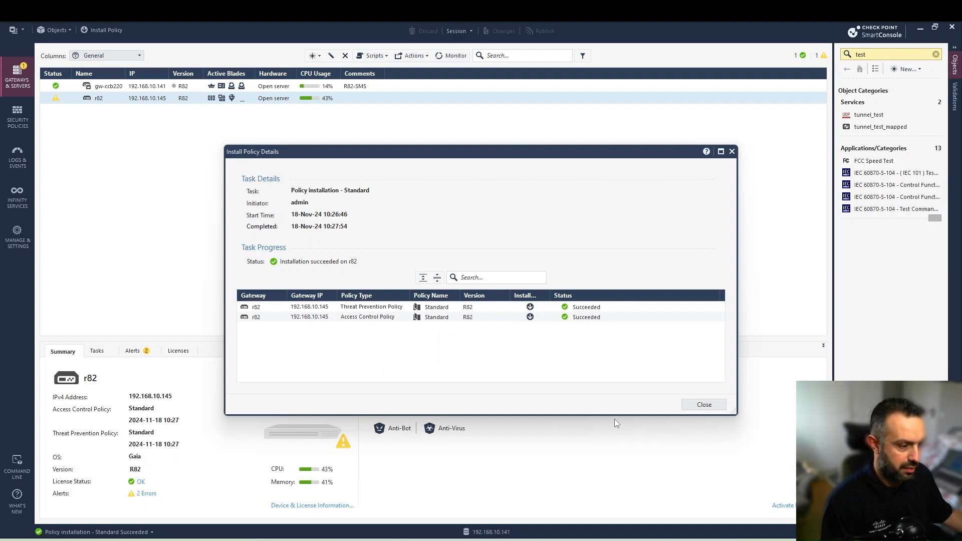
left_click(704, 405)
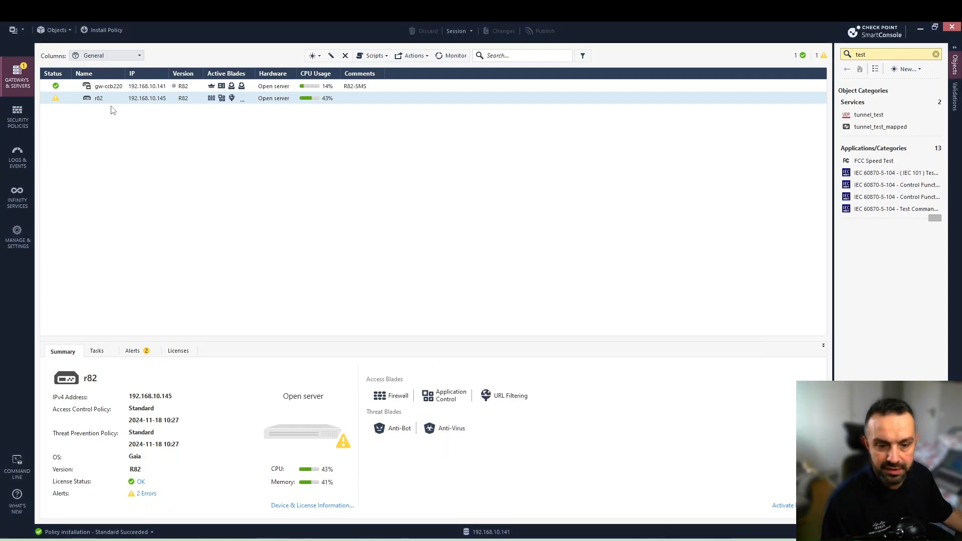
left_click(142, 351)
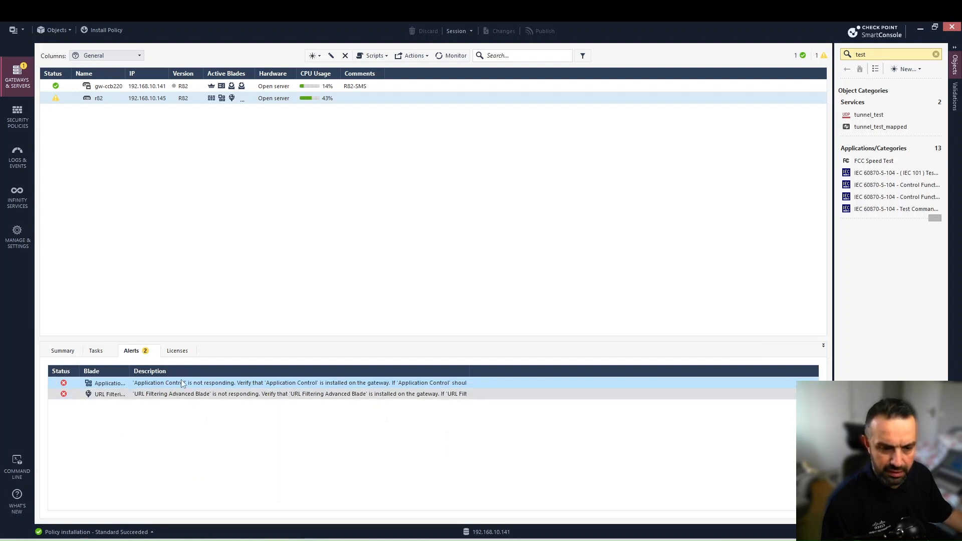
left_click(62, 351)
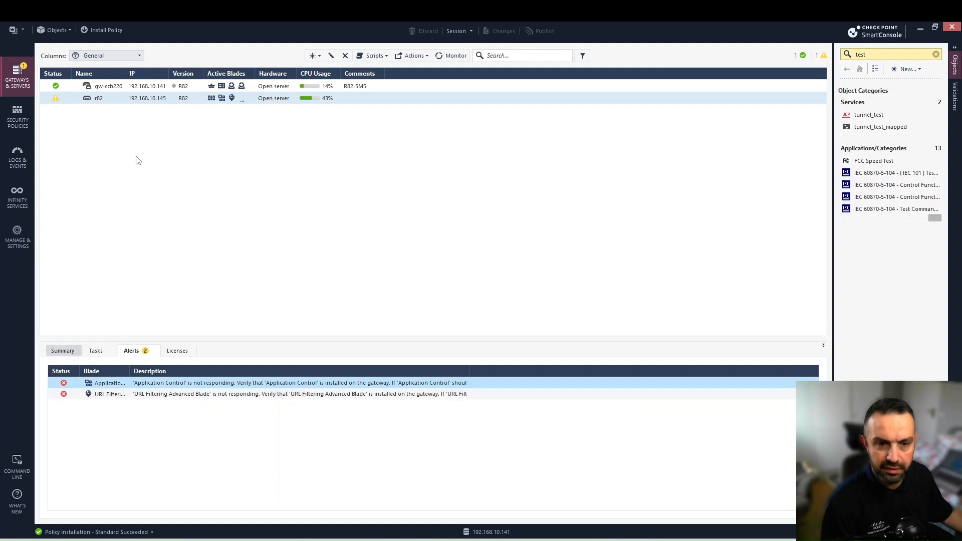
Step: Enable HTTPS Inspection on gateway r82 with the Full inspection deployment mode and save the gateway
double_click(152, 101)
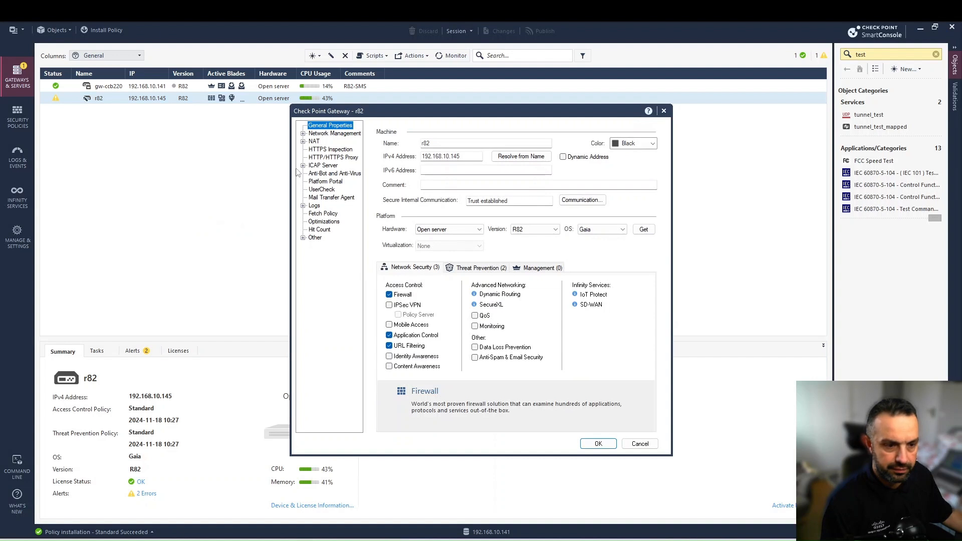
left_click(340, 151)
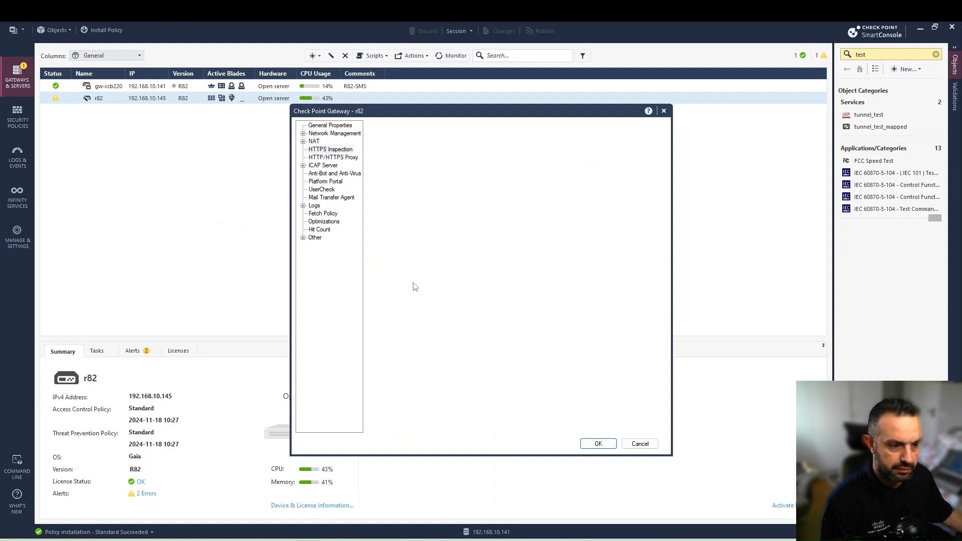
left_click(409, 265)
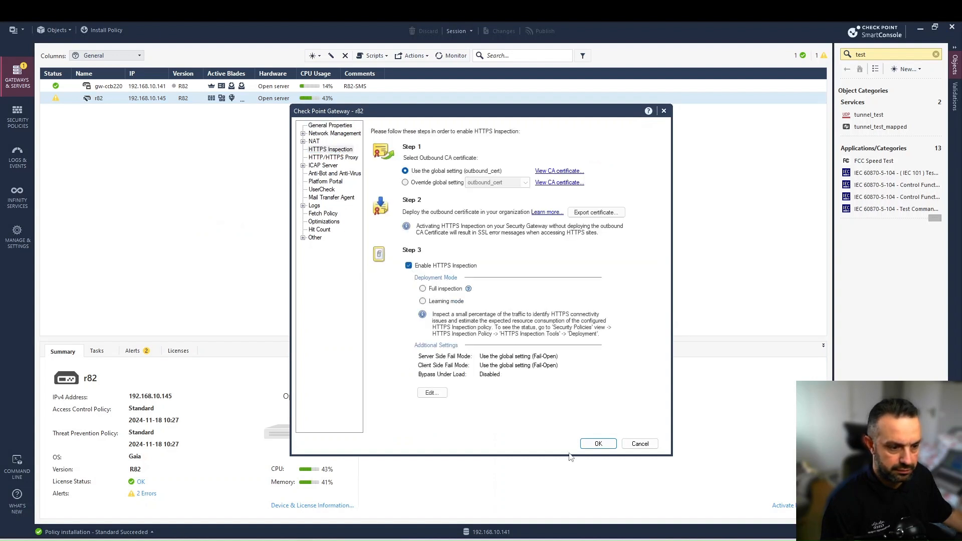
left_click(599, 444)
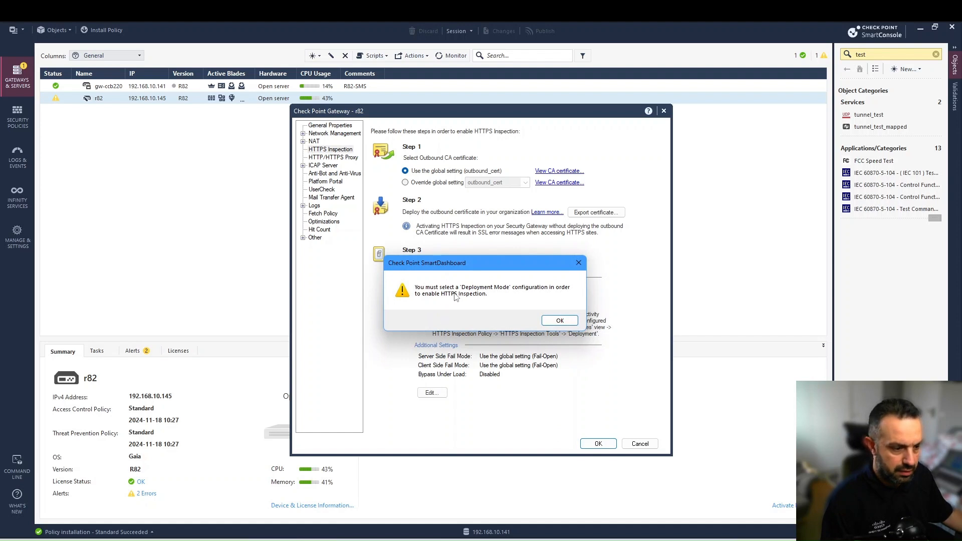
left_click(551, 321)
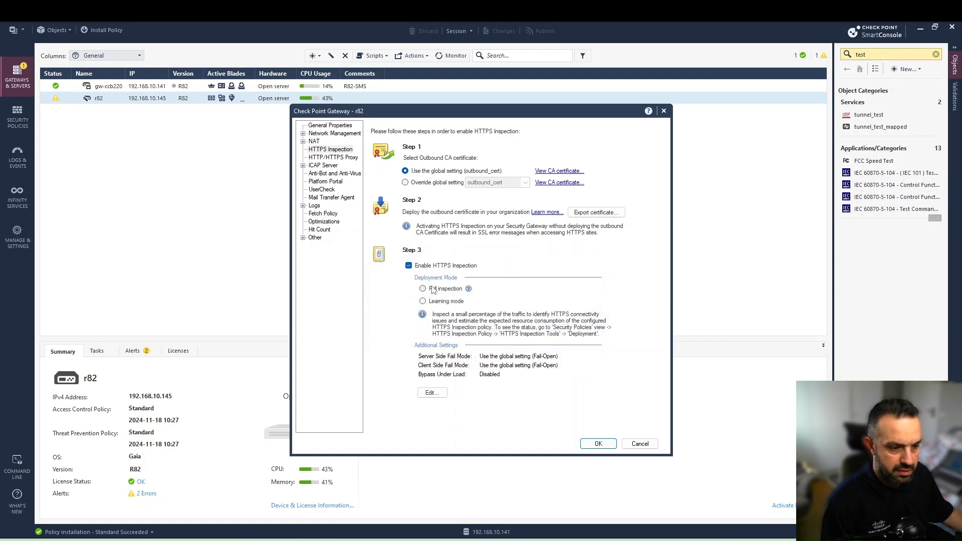
left_click(434, 290)
left_click(599, 444)
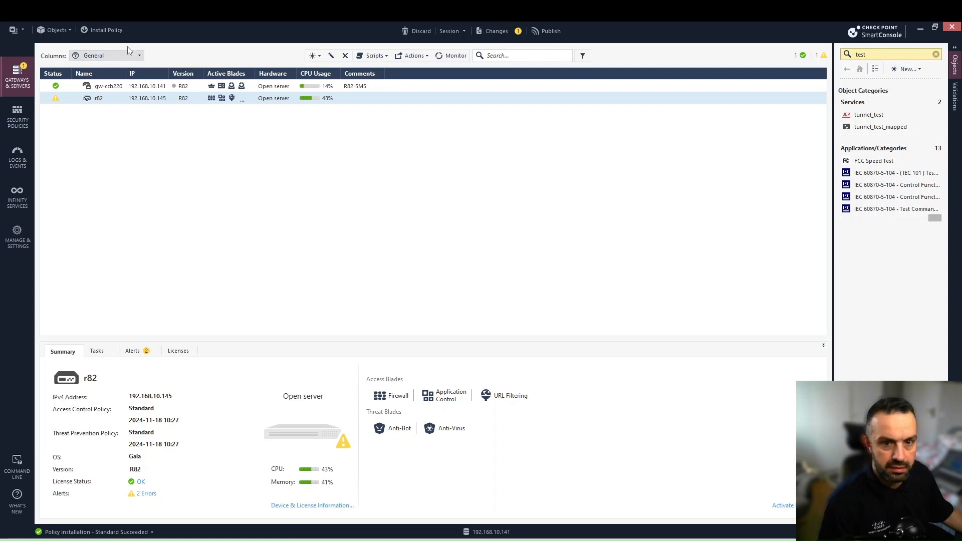
Step: Publish the HTTPS Inspection change and install the Standard Access Control and Threat Prevention policies on r82
left_click(116, 30)
left_click(515, 347)
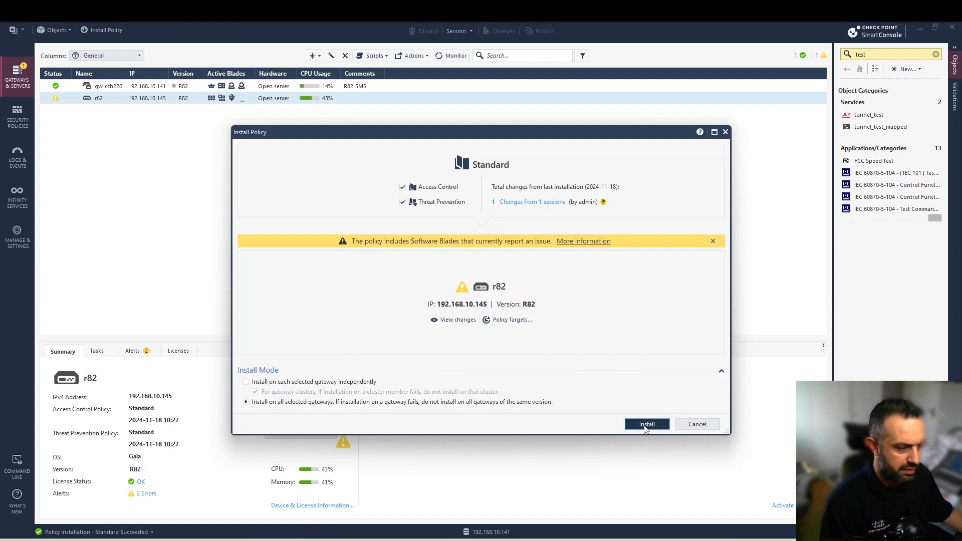
left_click(646, 425)
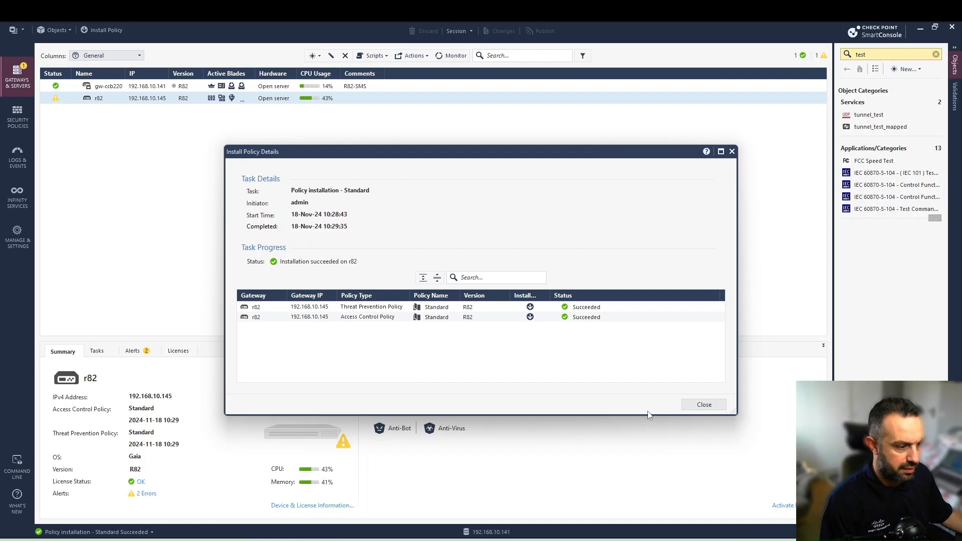
left_click(704, 405)
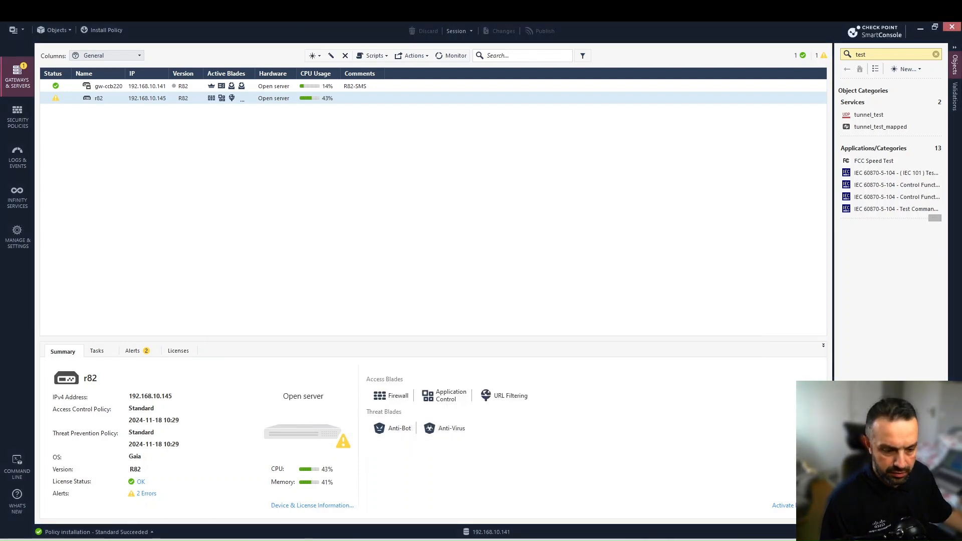
Step: Switch to the A-GUI virtual machine and browse to svt.se in Chrome
left_click(283, 540)
left_click(268, 497)
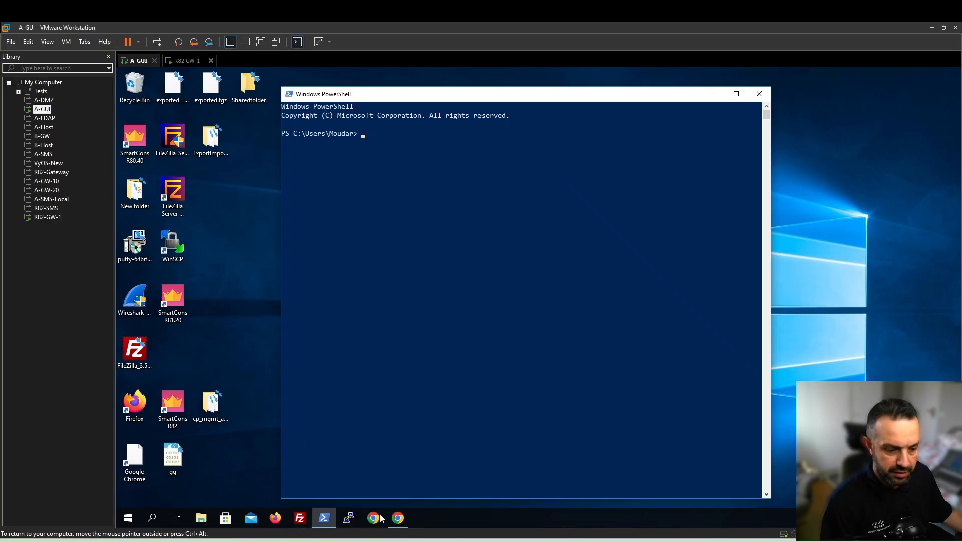
left_click(397, 518)
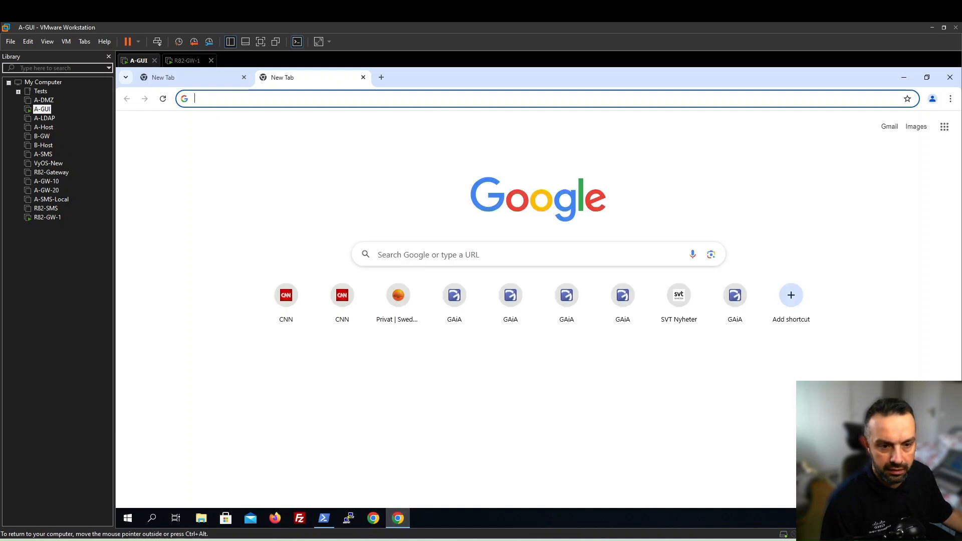
left_click(321, 98)
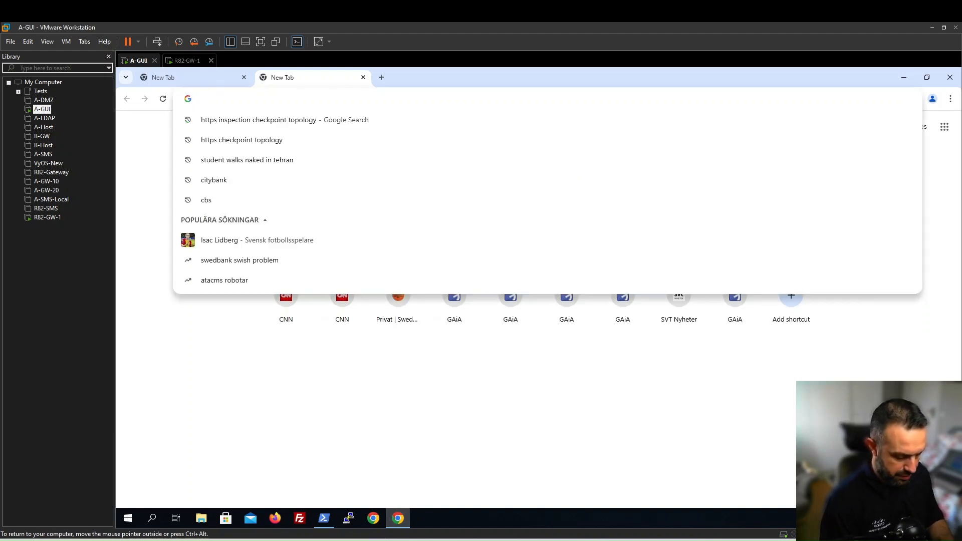
type("svt.se")
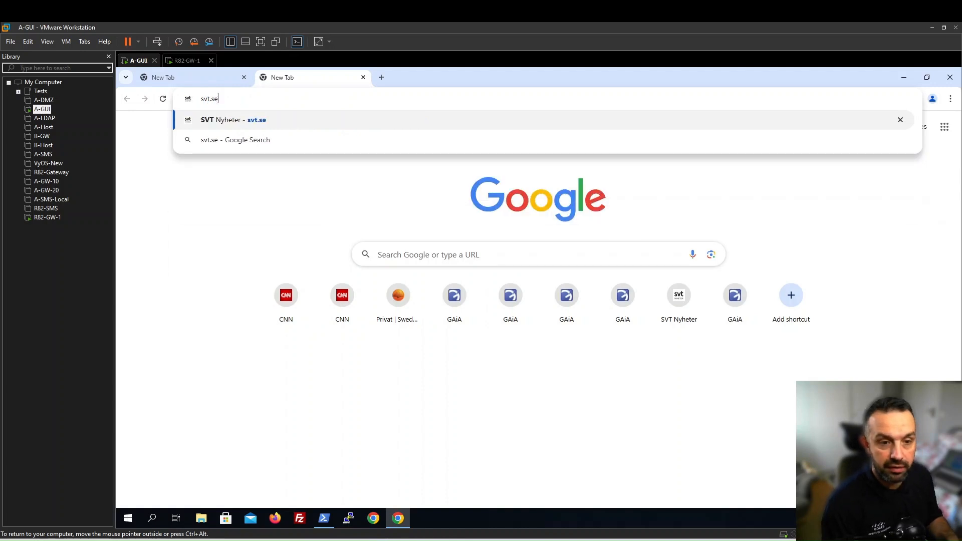
key("Return")
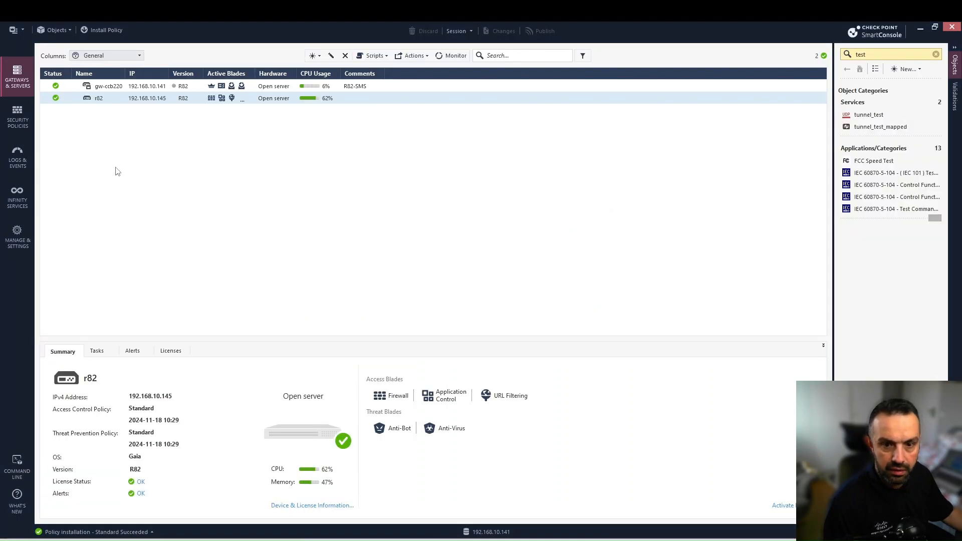
Step: Return to SmartConsole and replace the 10.10.10.11 log filter with the predefined HTTPS Inspection query
left_click(18, 156)
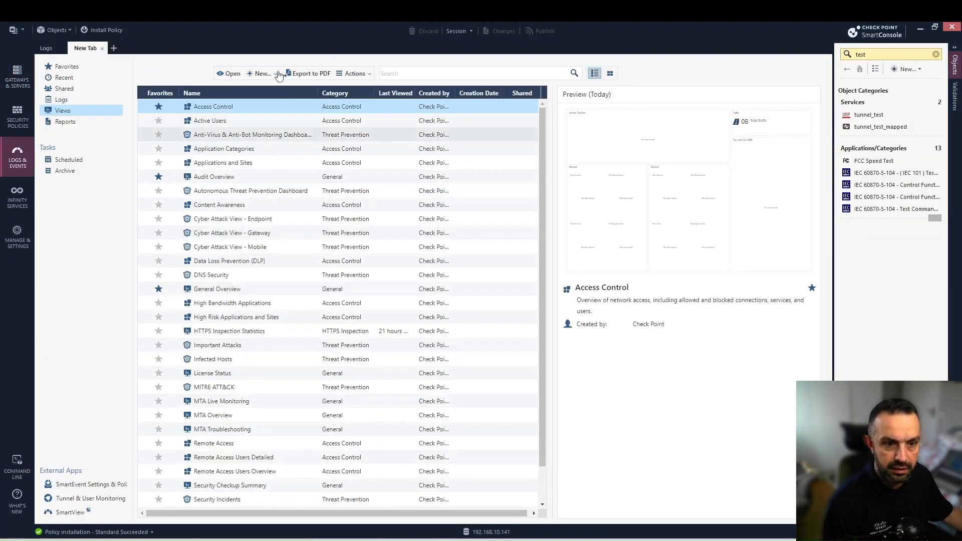
left_click(46, 49)
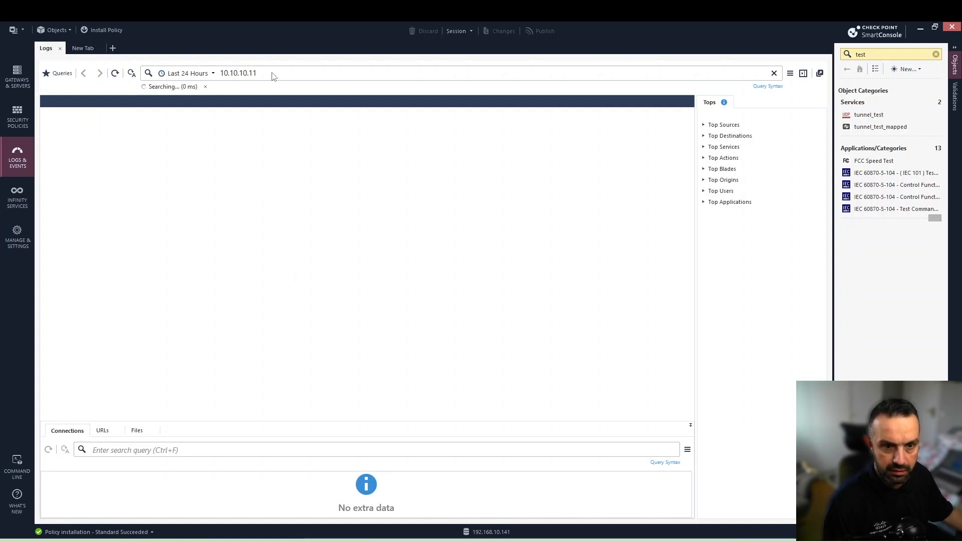
left_click(272, 73)
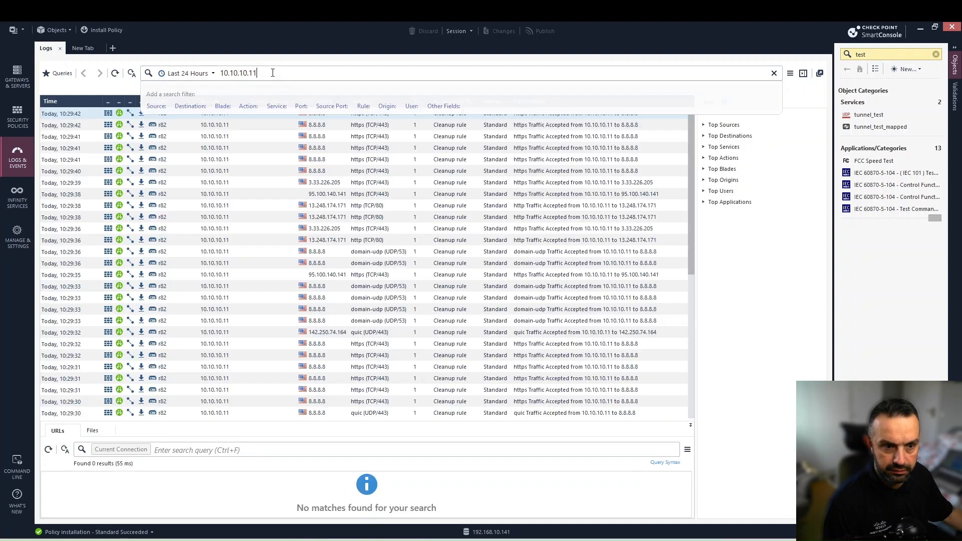
key("ctrl+a")
key("BackSpace")
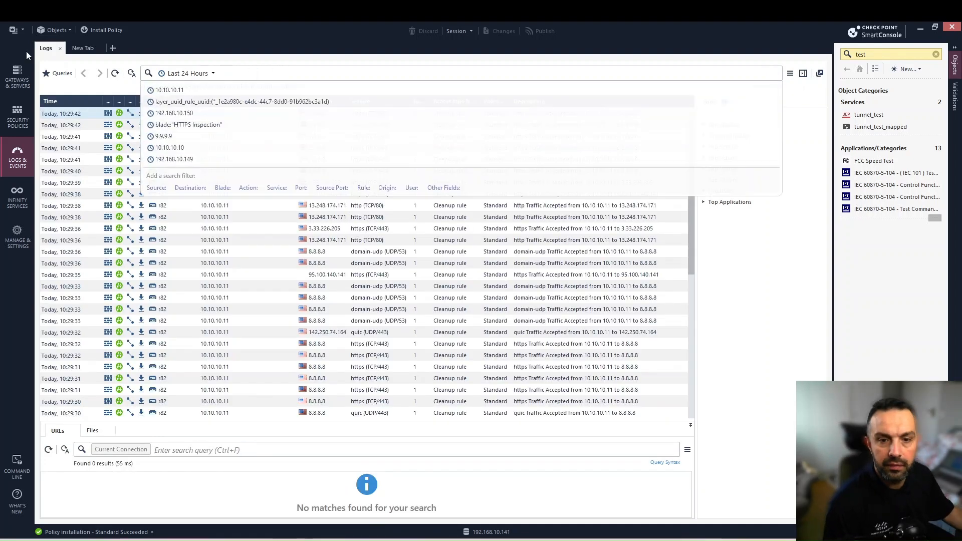
left_click(59, 74)
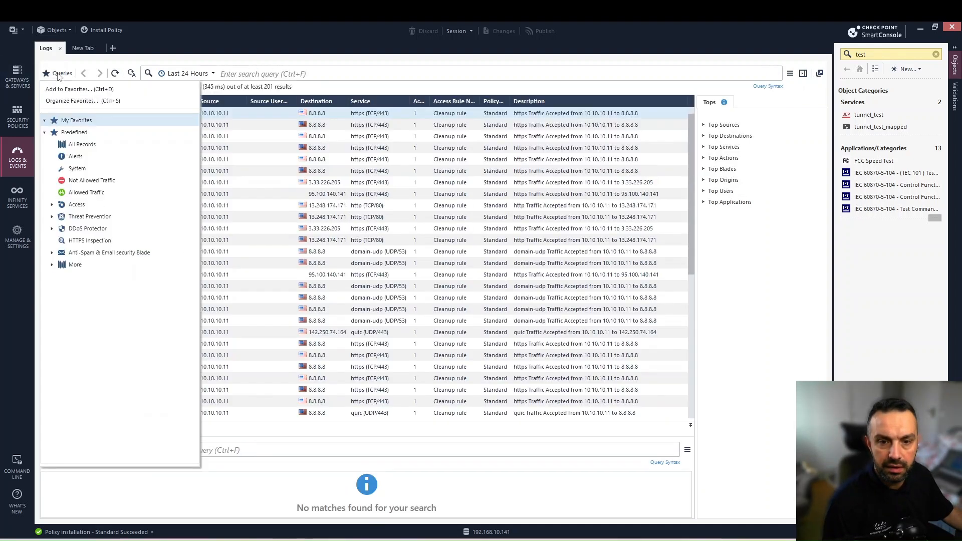
left_click(92, 244)
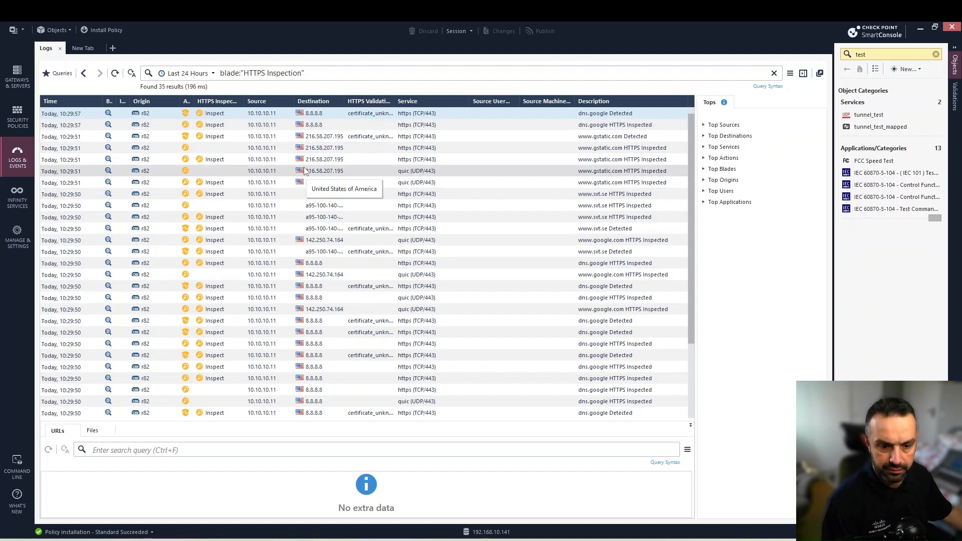
Step: Examine the rules of the outbound HTTPS Inspection policy, including the bypassed site categories, and return to the logs
left_click(25, 122)
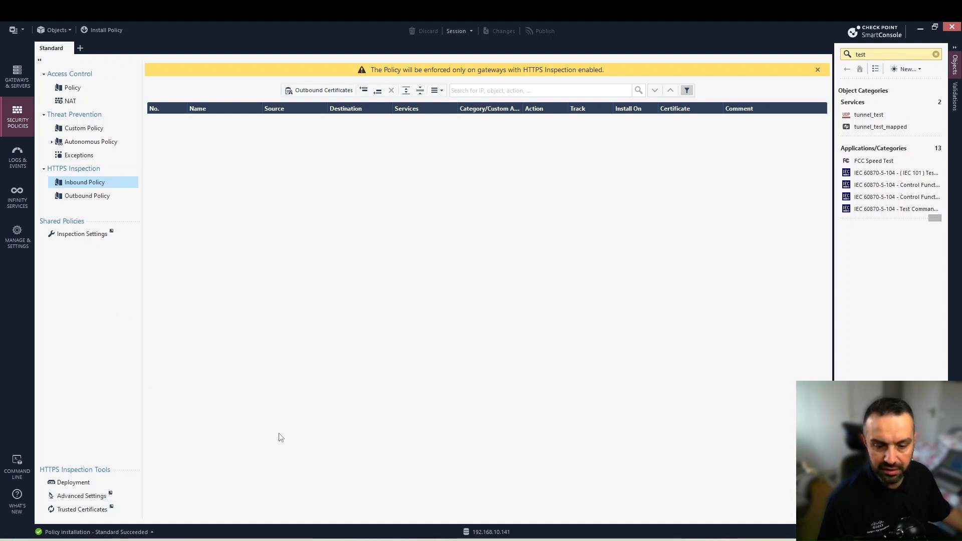
left_click(89, 197)
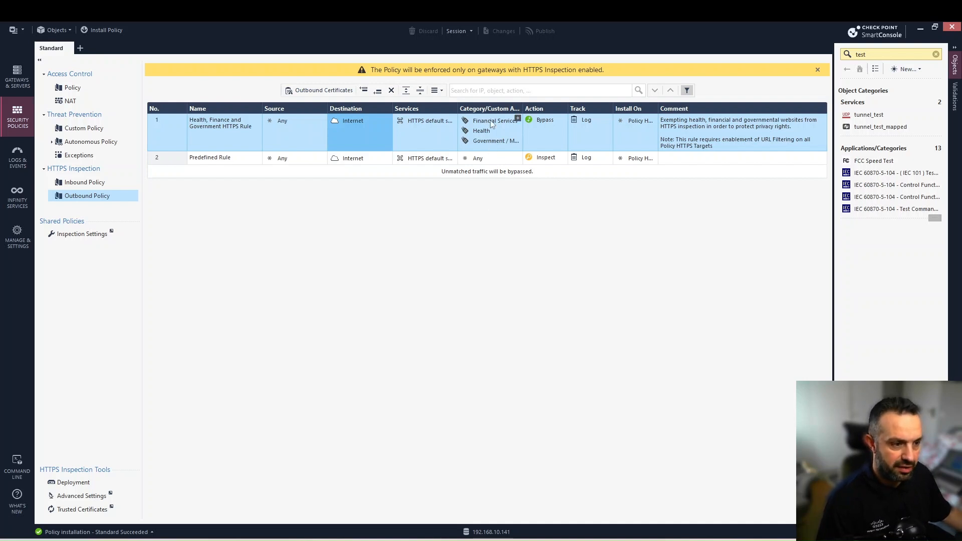
mouse_move(480, 143)
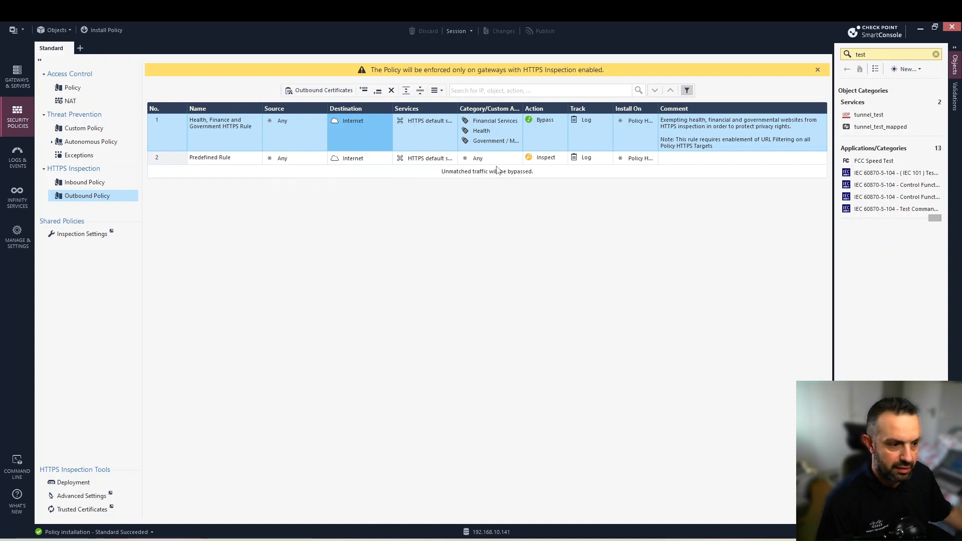
left_click(18, 158)
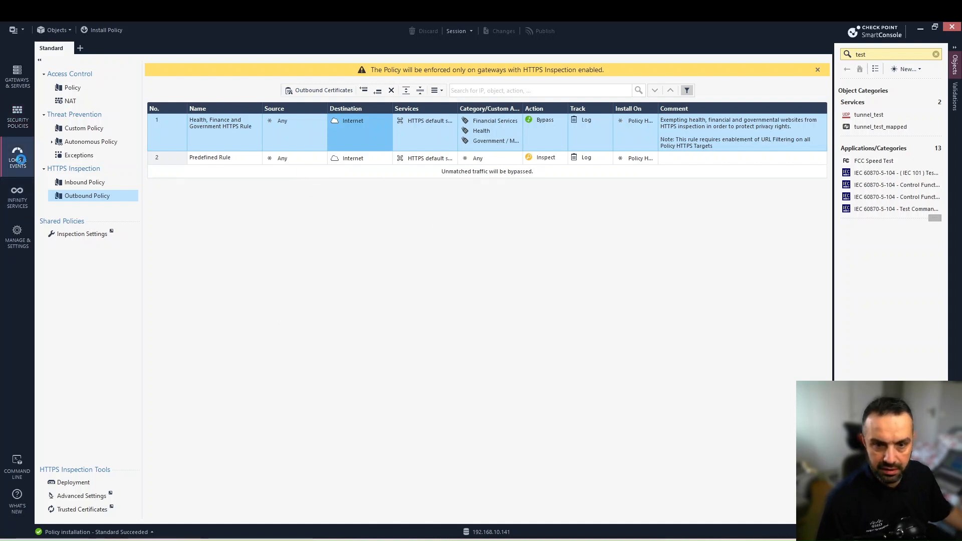
mouse_move(274, 534)
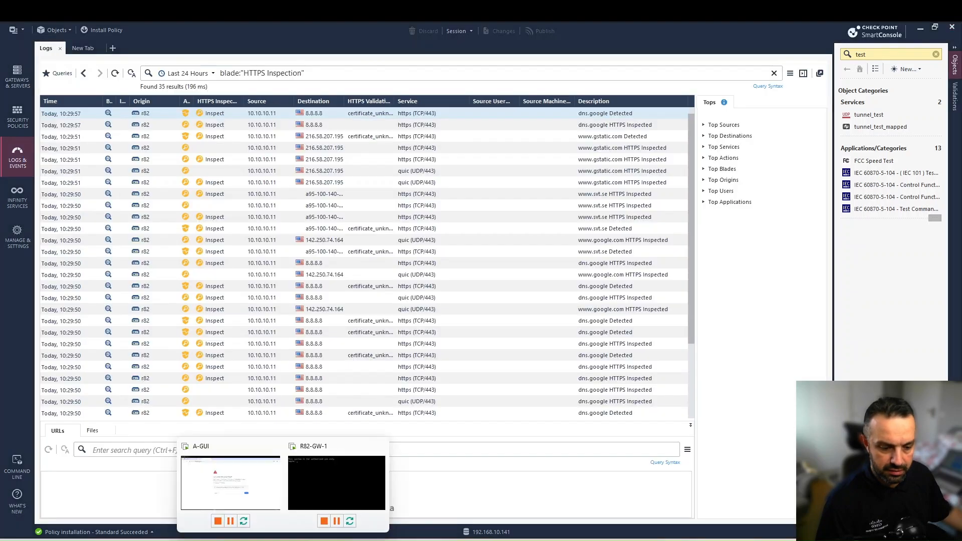
left_click(263, 481)
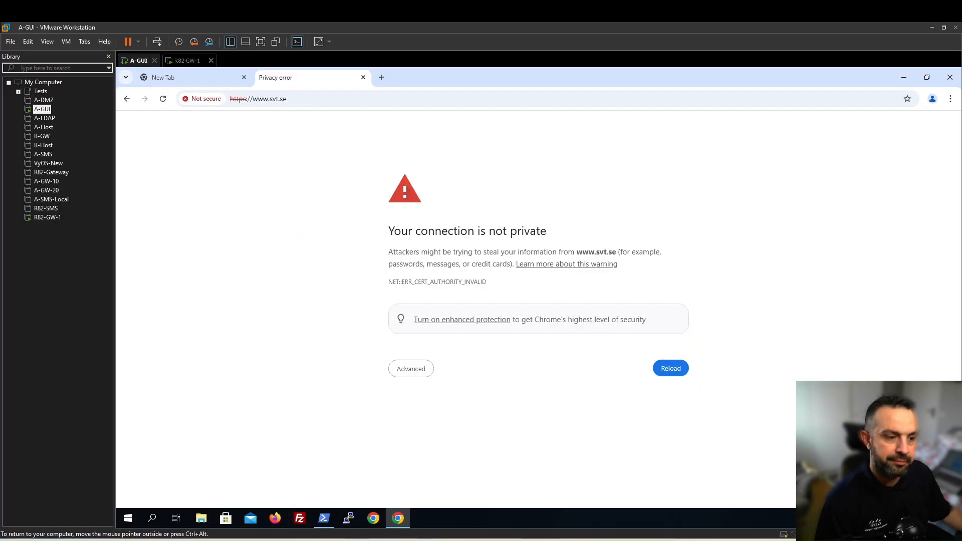
left_click(204, 101)
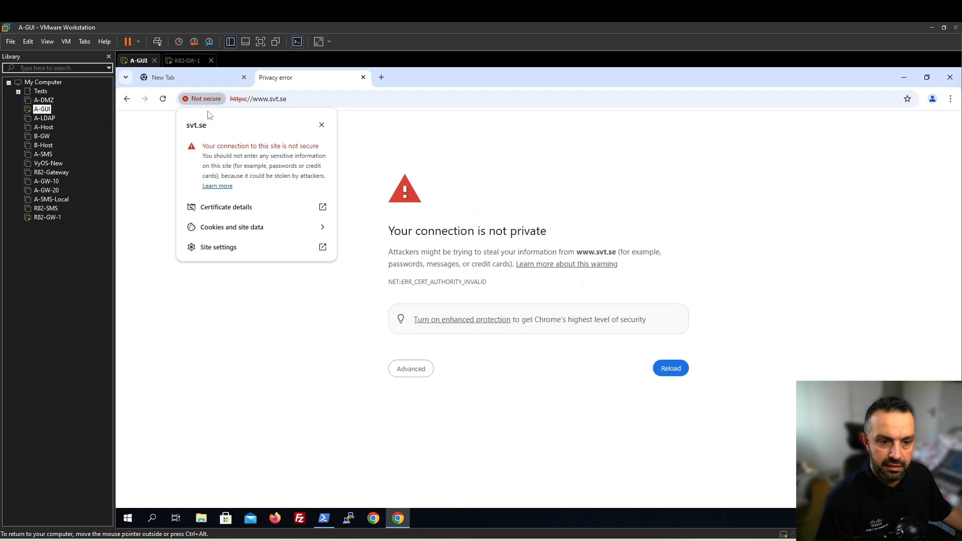
left_click(246, 207)
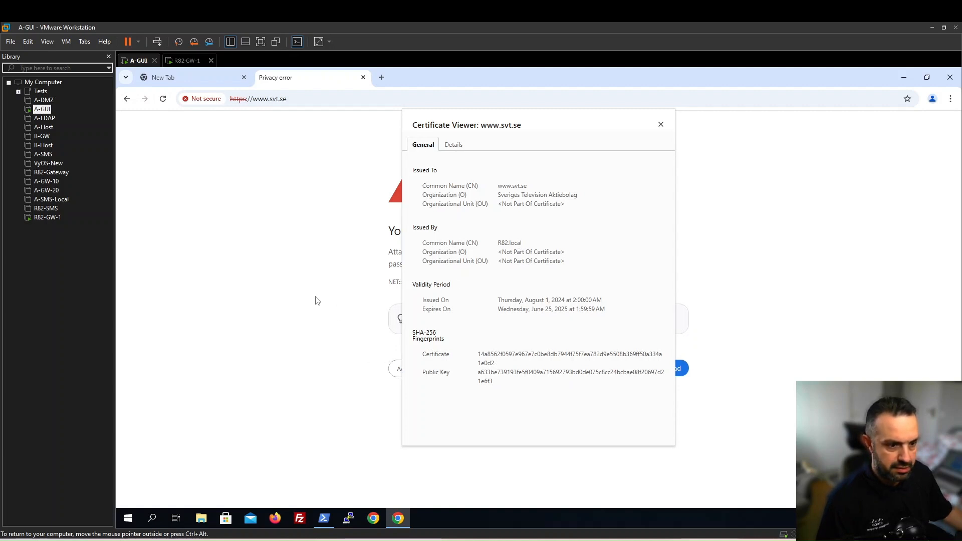
left_click(660, 125)
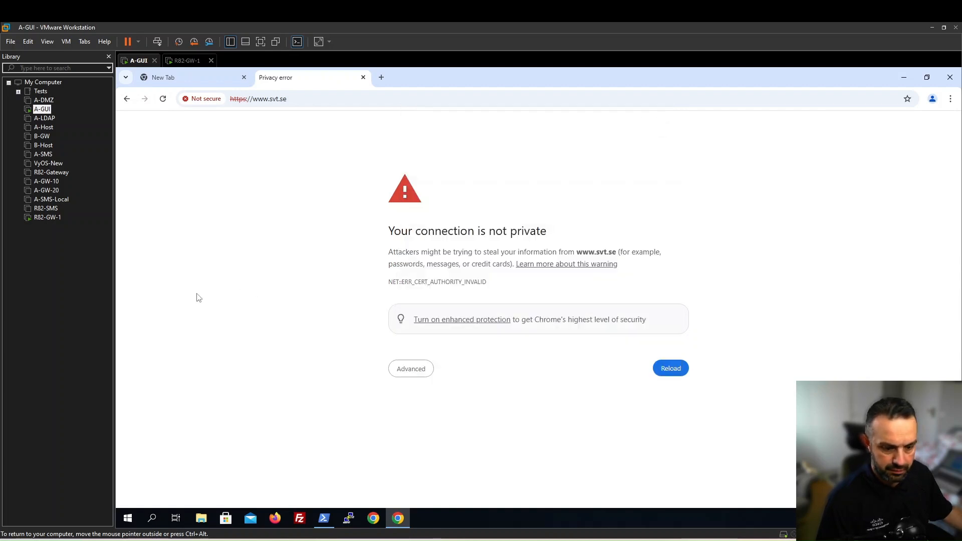
Step: Copy R82-cert.cer from the host's Desktop folder onto the desktop of the A-GUI virtual machine
left_click(204, 540)
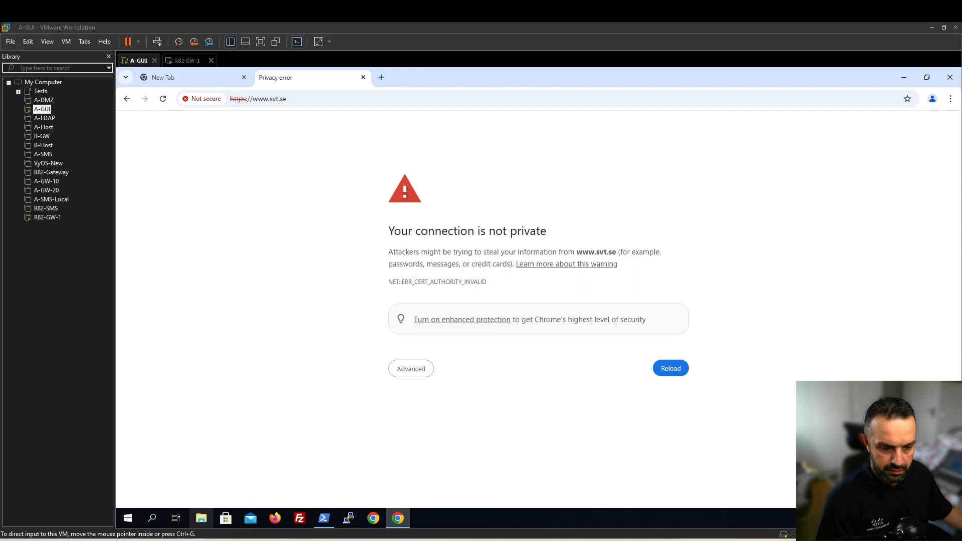
left_click(342, 321)
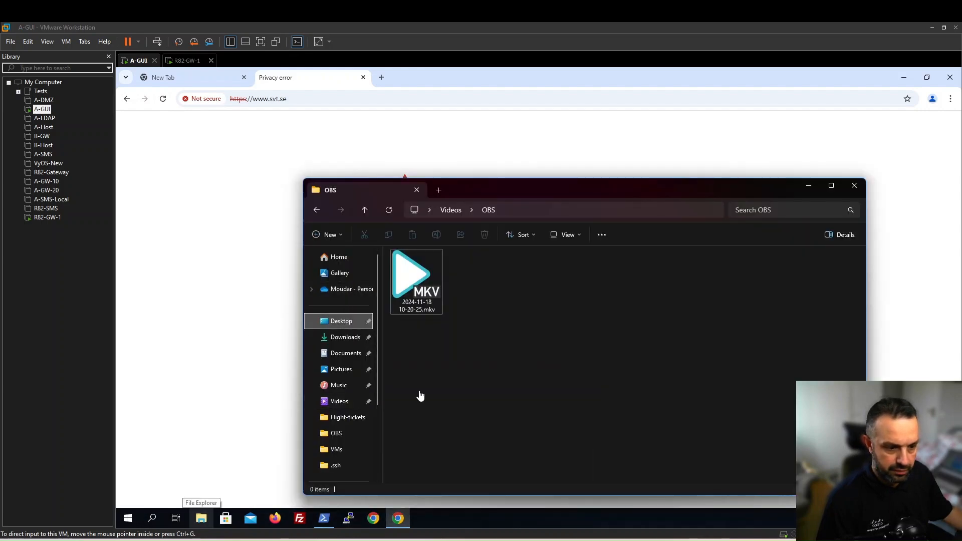
scroll(537, 378, "down", 18)
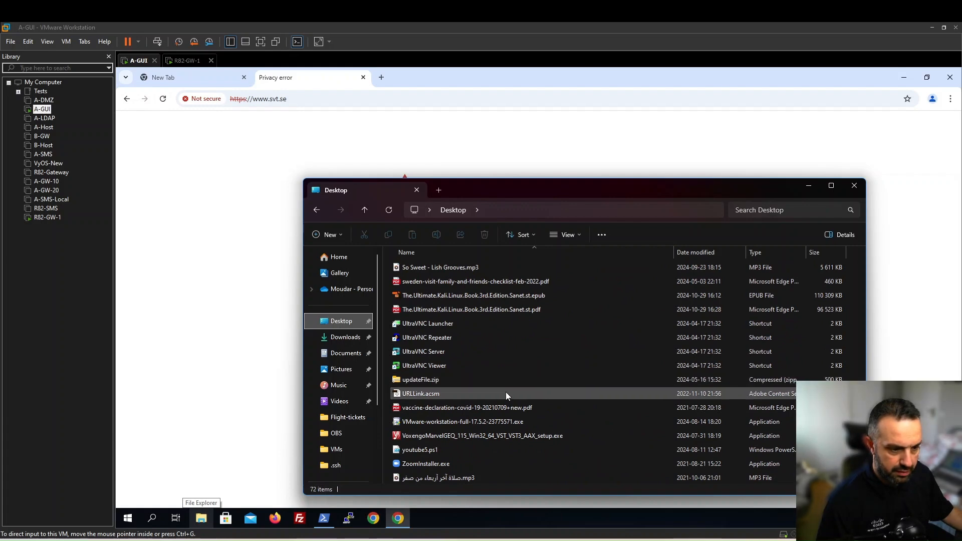
scroll(506, 392, "up", 3)
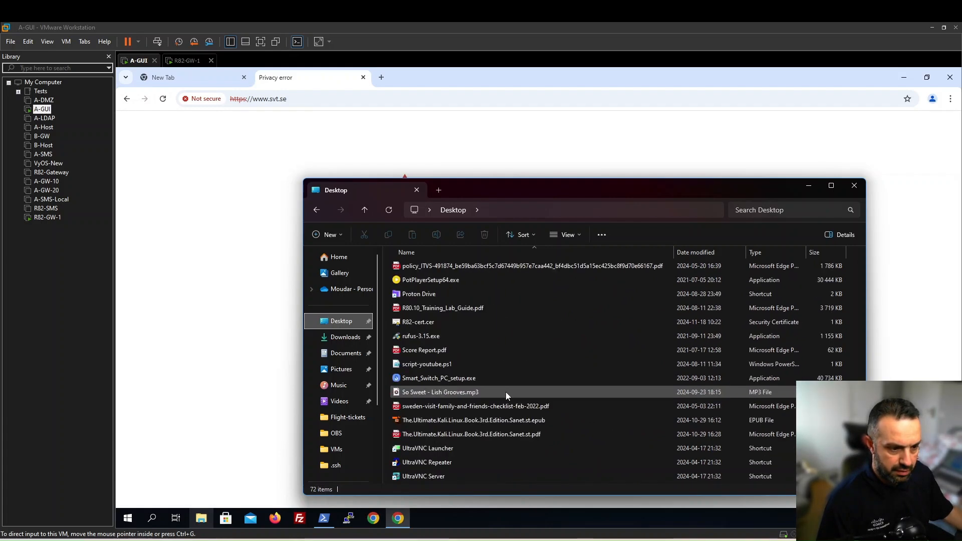
left_click(429, 323)
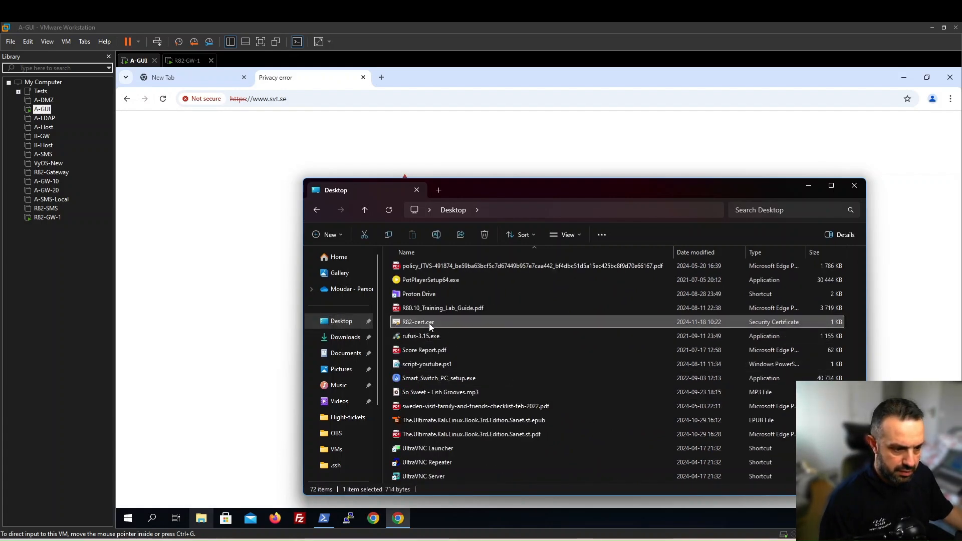
left_click(201, 518)
left_click(201, 520)
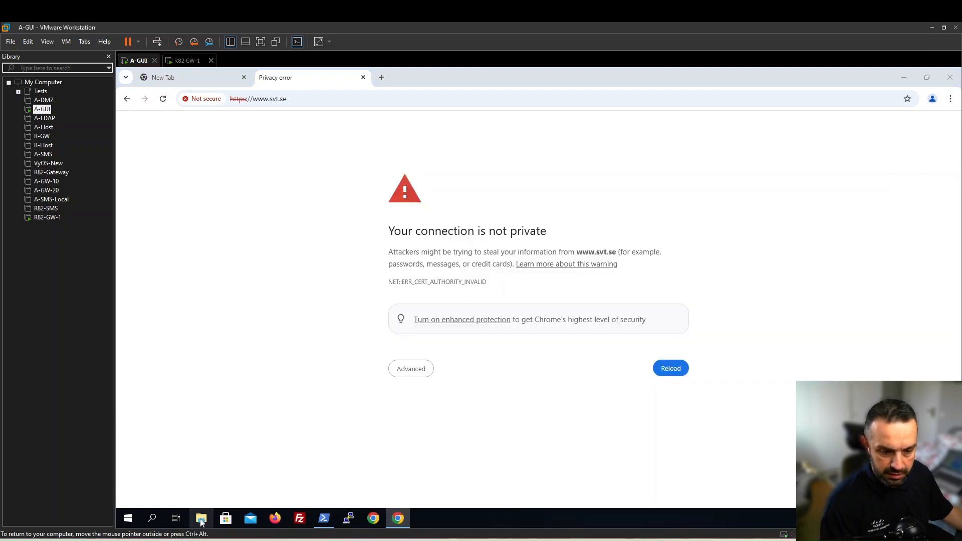
left_click(903, 81)
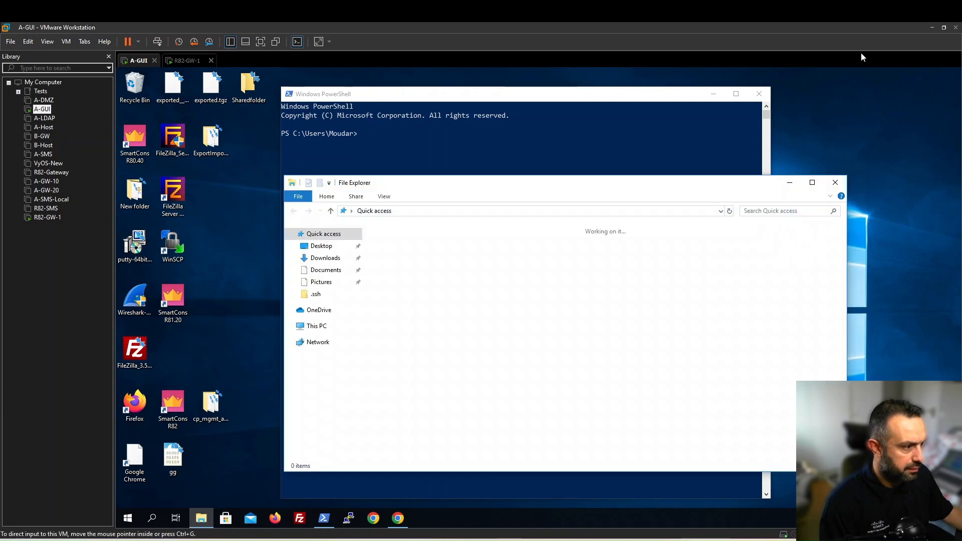
right_click(857, 144)
left_click(880, 194)
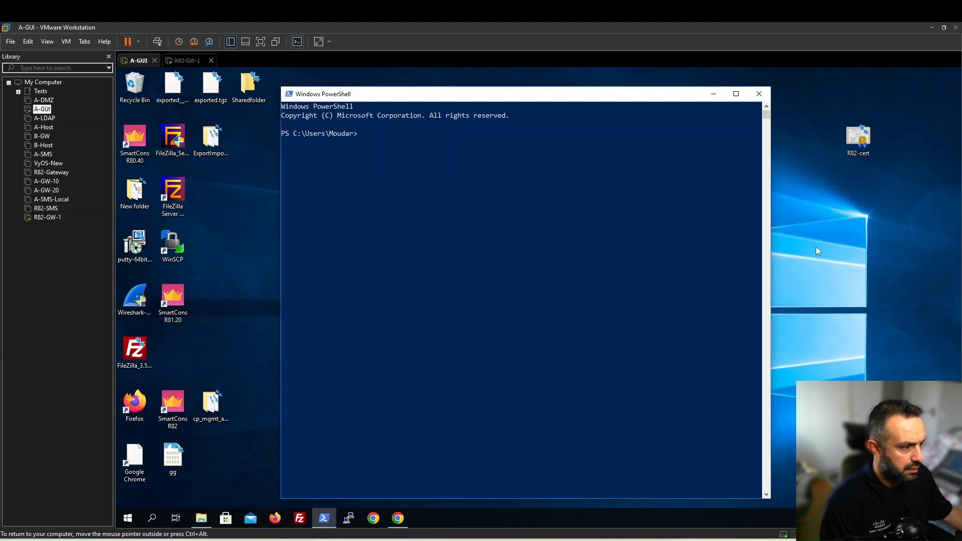
Step: Open R82-cert and start its installation for the Local Machine store location, allowing the elevation request
left_click(860, 143)
double_click(862, 146)
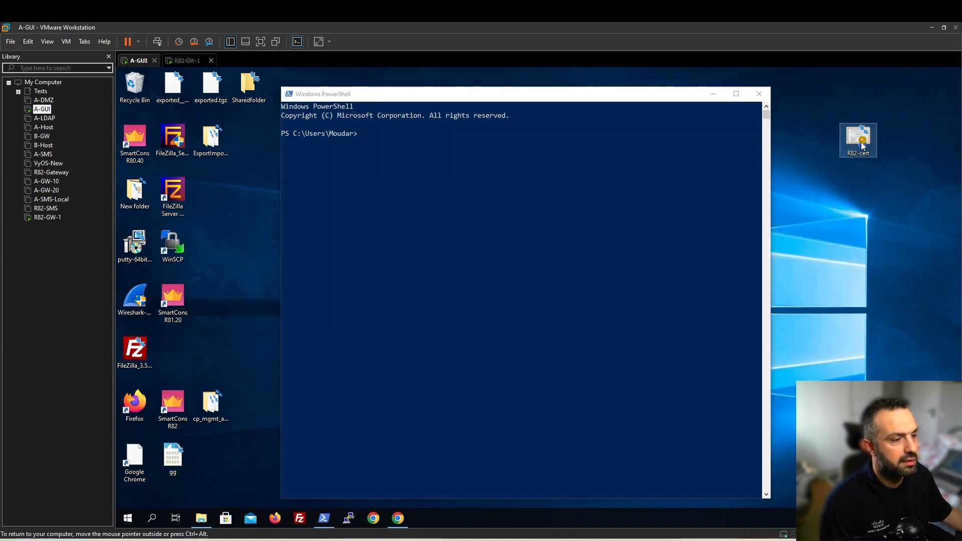
left_click(246, 290)
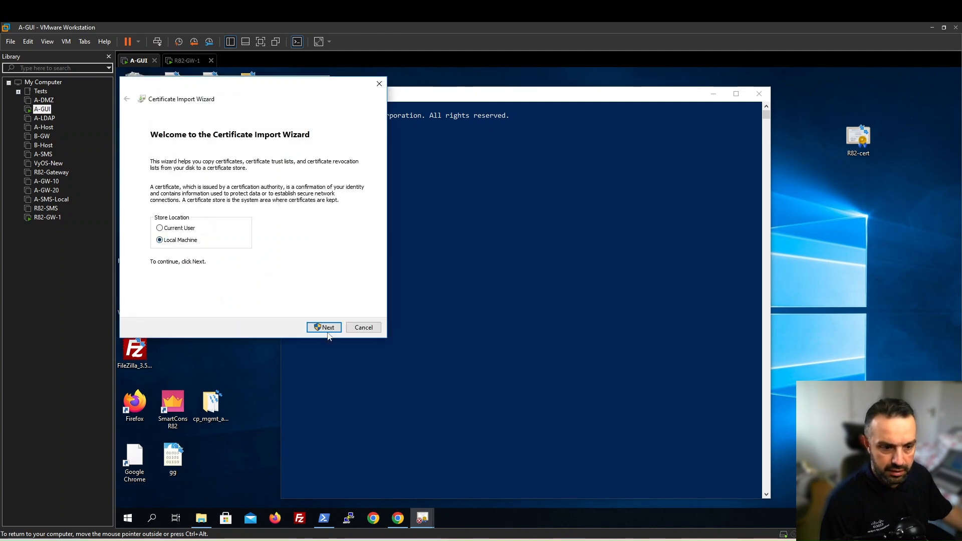
left_click(327, 329)
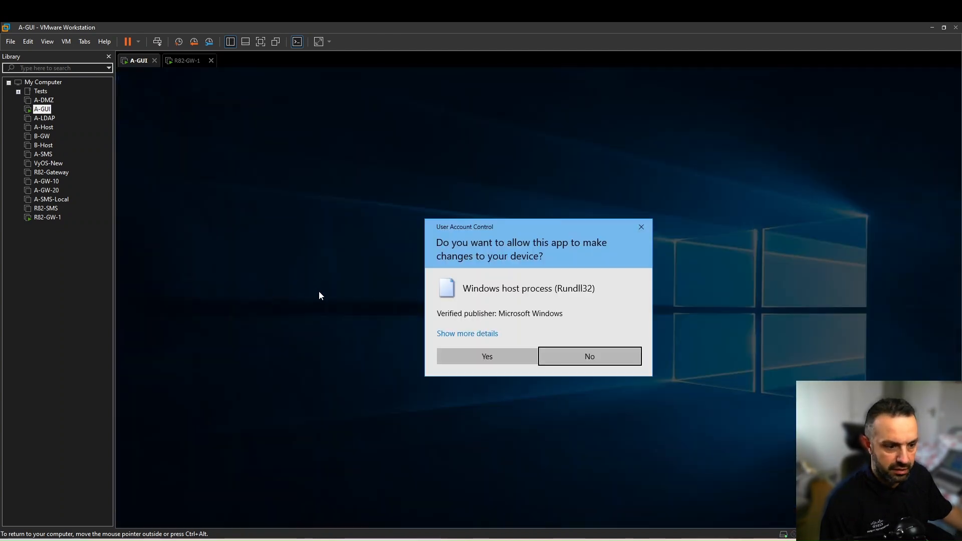
left_click(488, 355)
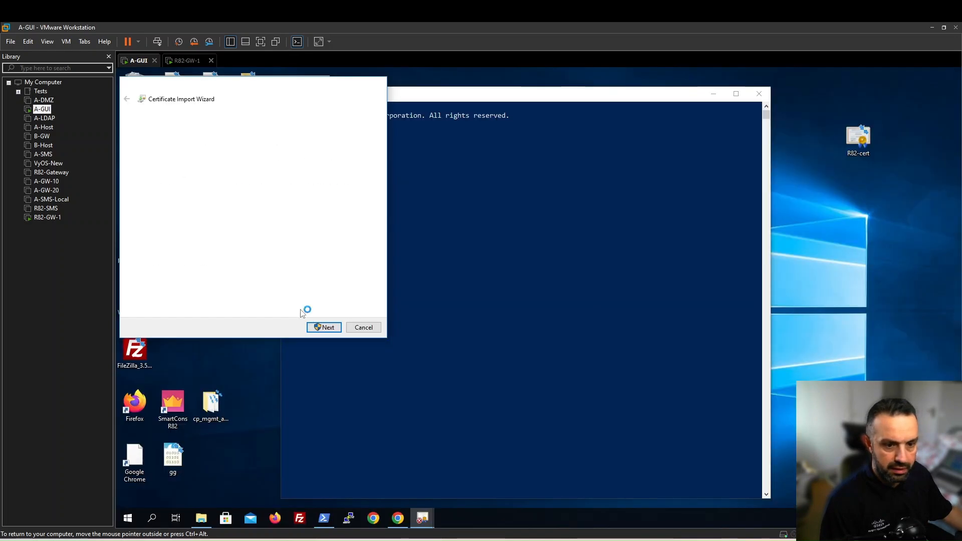
Step: Place the certificate in the Trusted Root Certification Authorities store, finish the import and close the certificate window
left_click(232, 198)
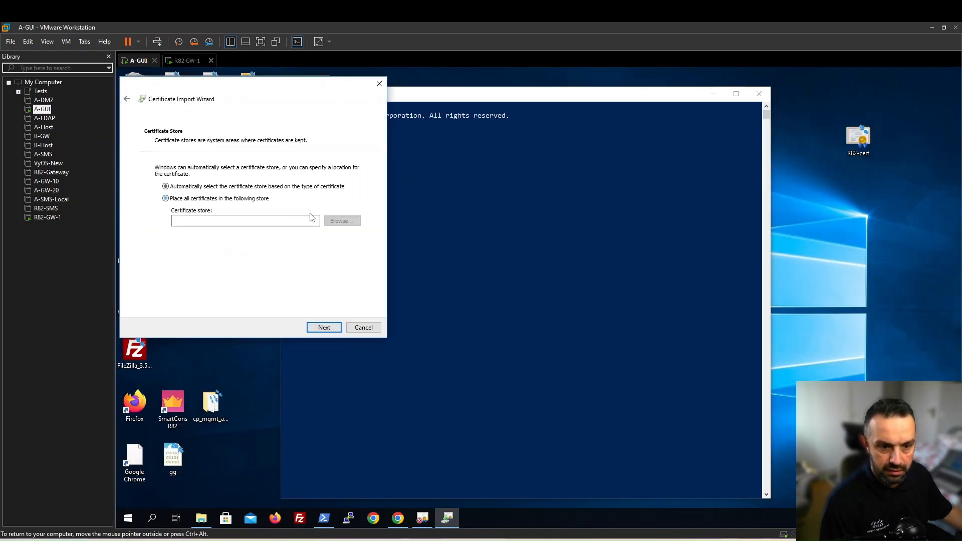
left_click(333, 221)
left_click(170, 146)
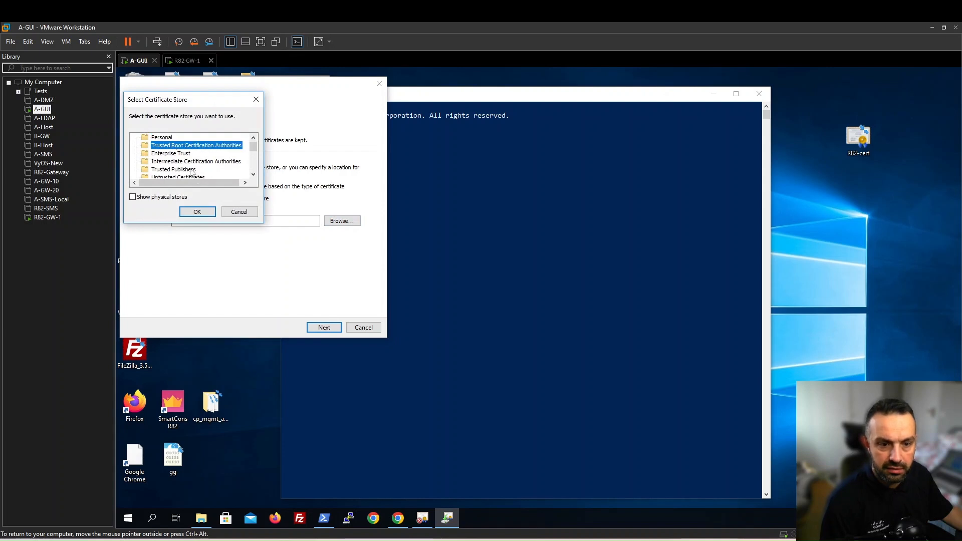
left_click(197, 211)
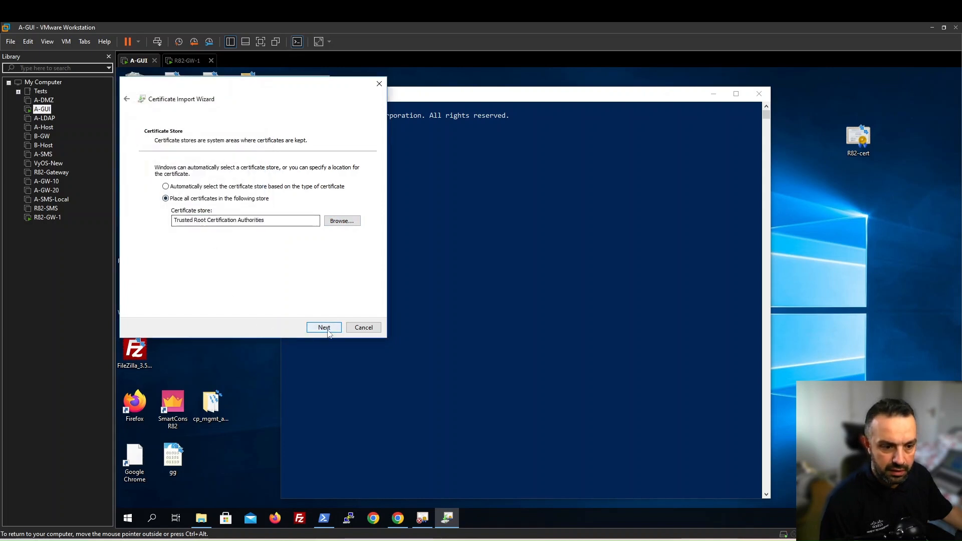
left_click(323, 328)
left_click(328, 332)
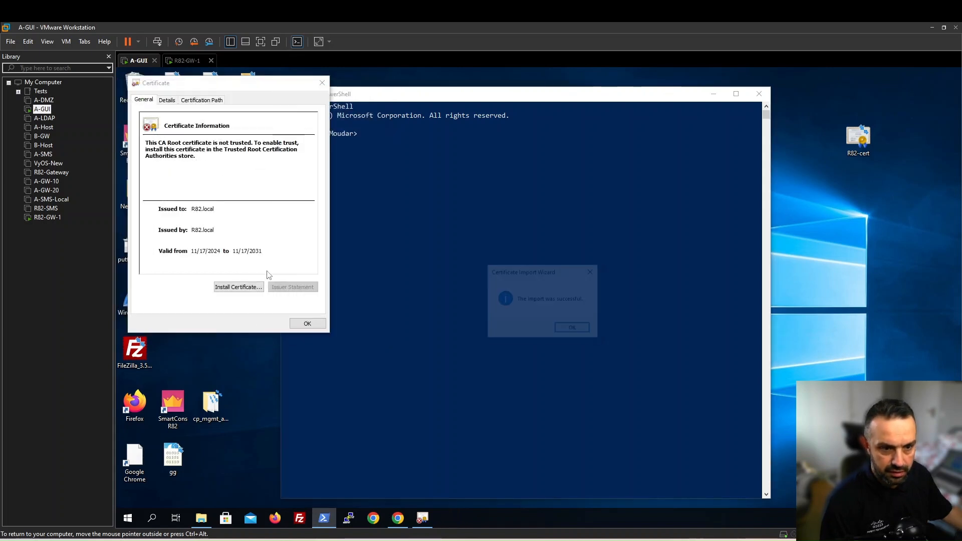
left_click(556, 332)
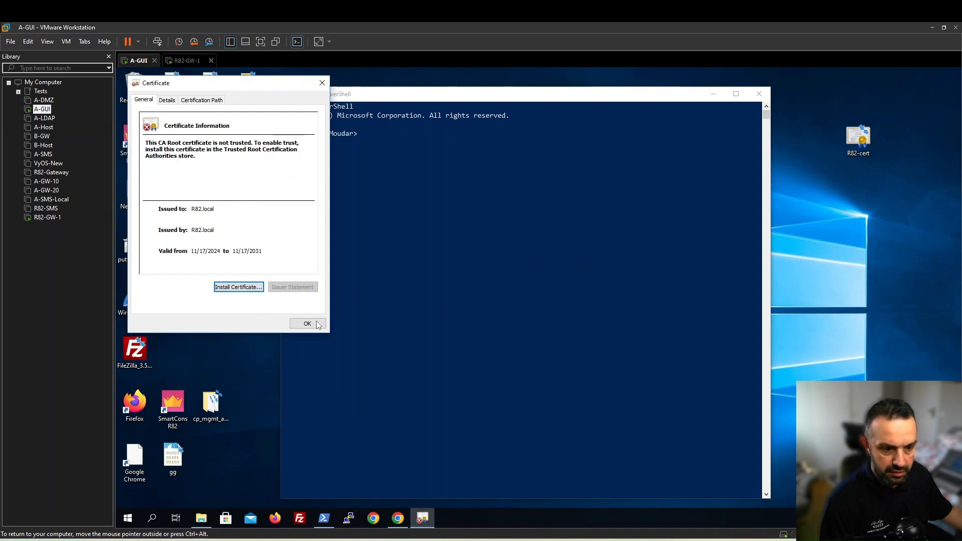
left_click(310, 324)
Step: Restart Chrome on A-GUI and load svt.se again
left_click(398, 519)
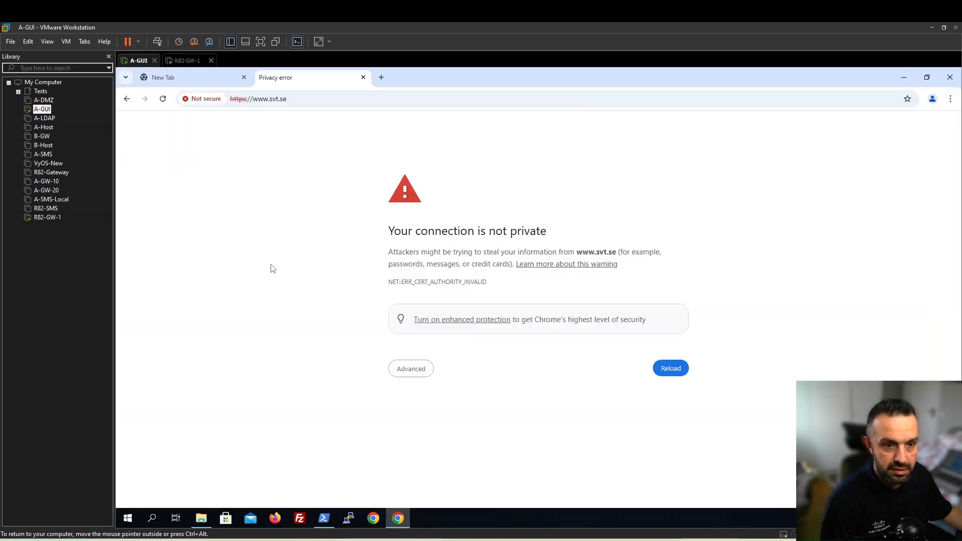
left_click(949, 79)
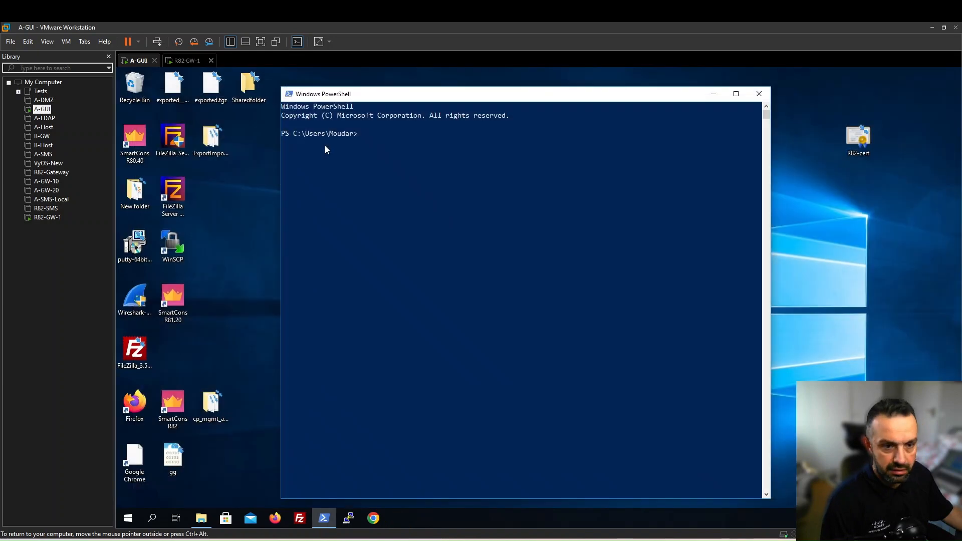
left_click(375, 519)
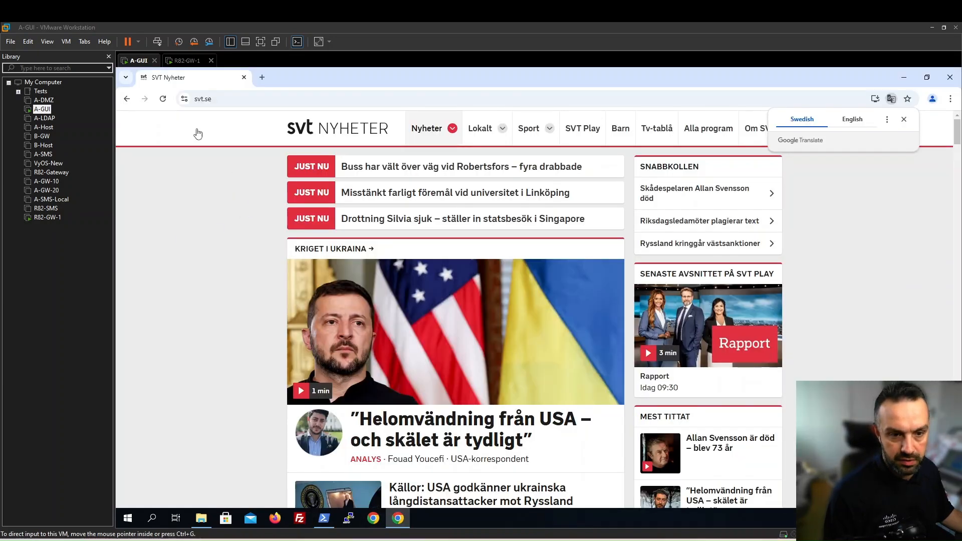
Step: View the certificate of the secure svt.se connection, and refresh the HTTPS Inspection logs in SmartConsole
left_click(184, 98)
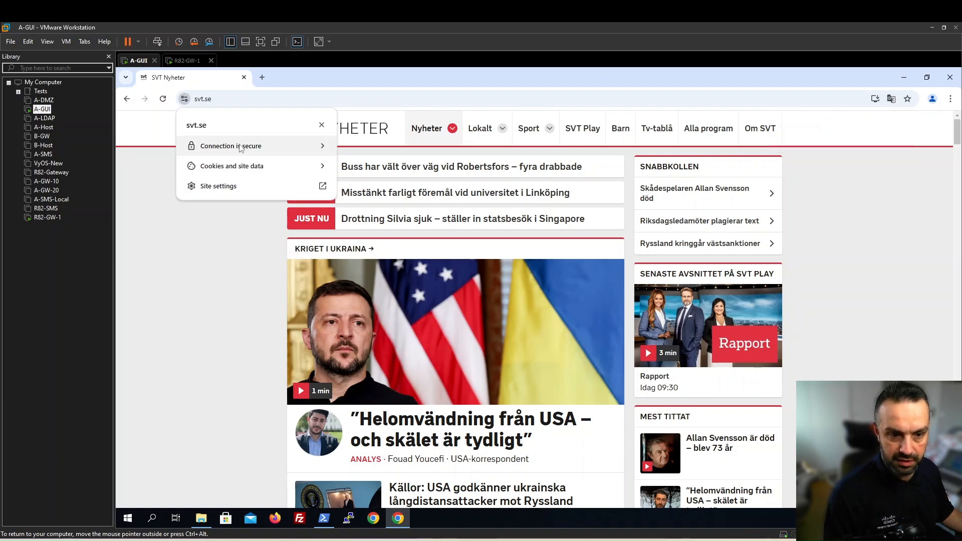
left_click(241, 148)
left_click(232, 215)
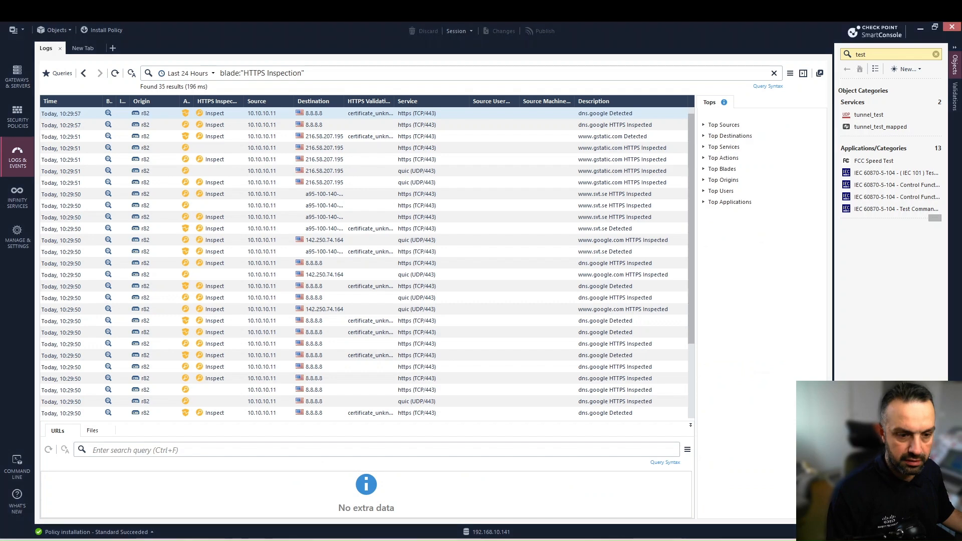
left_click(115, 73)
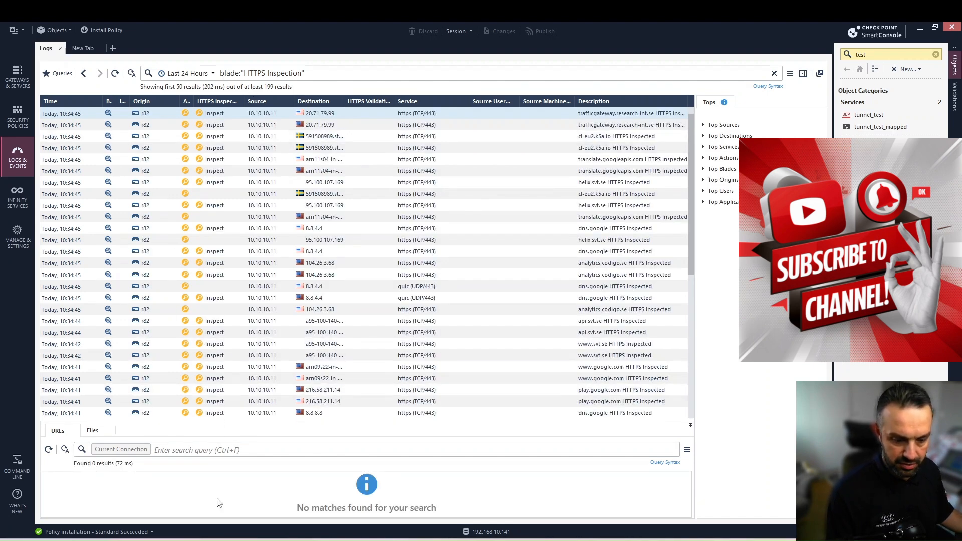
Step: Return to the A-GUI virtual machine, search for Deutsche Bank in a new browser tab and open its db.com website
mouse_move(283, 540)
left_click(245, 492)
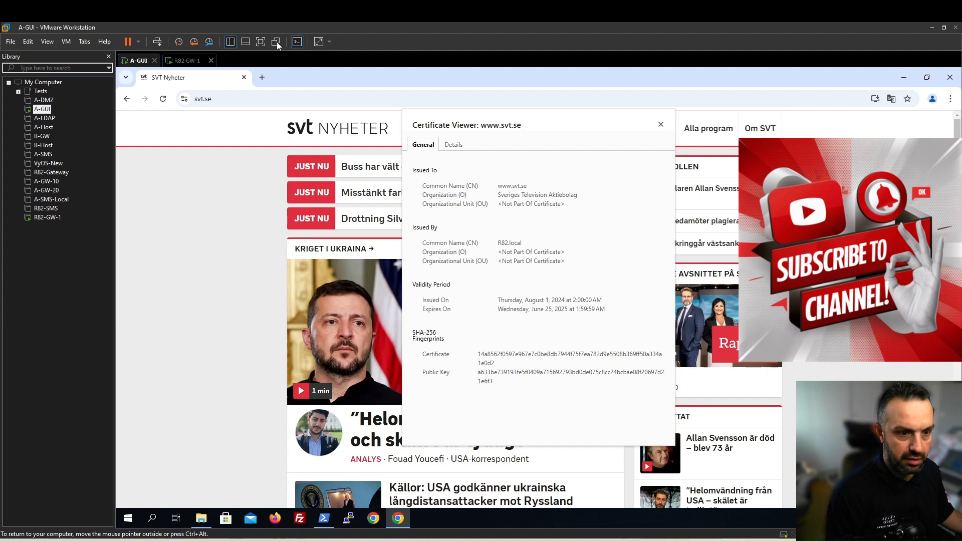
left_click(262, 79)
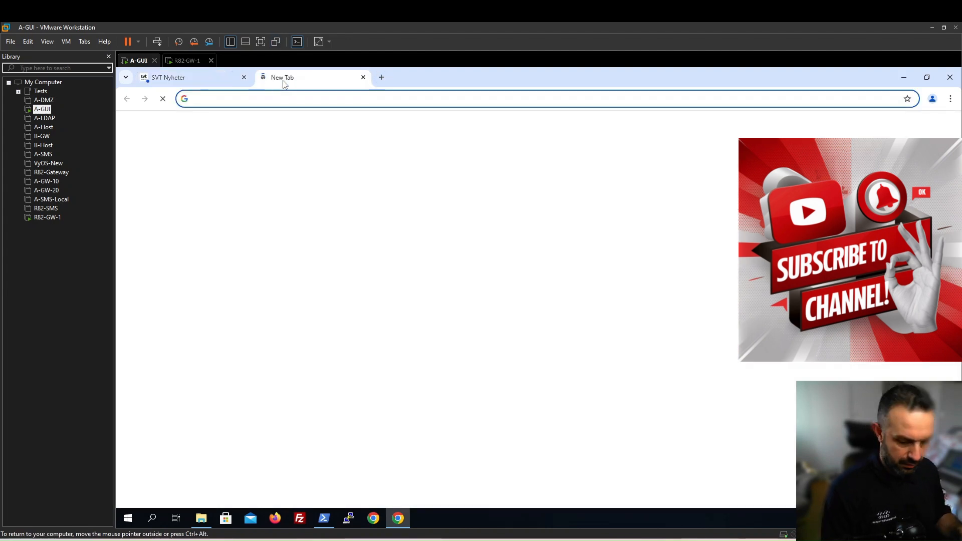
type("duchebank")
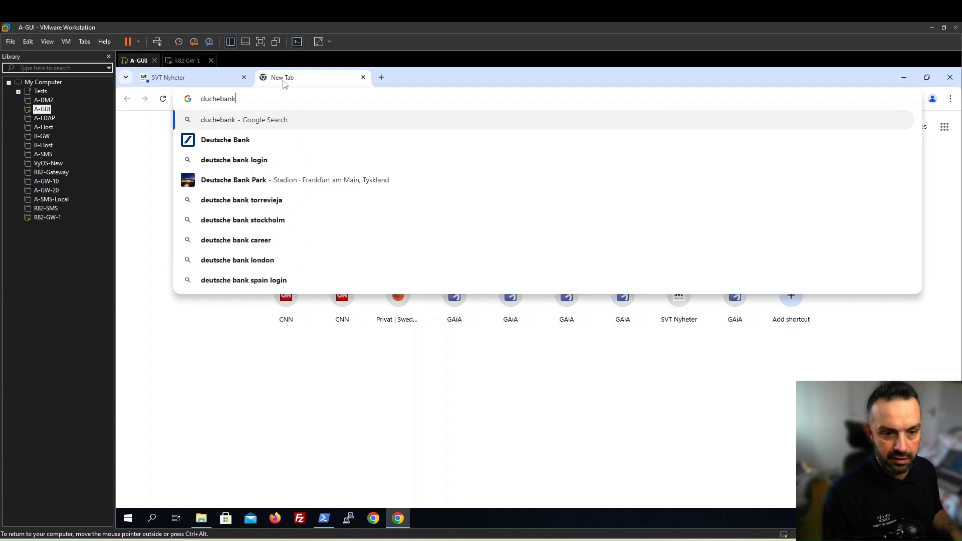
key("Down")
key("Return")
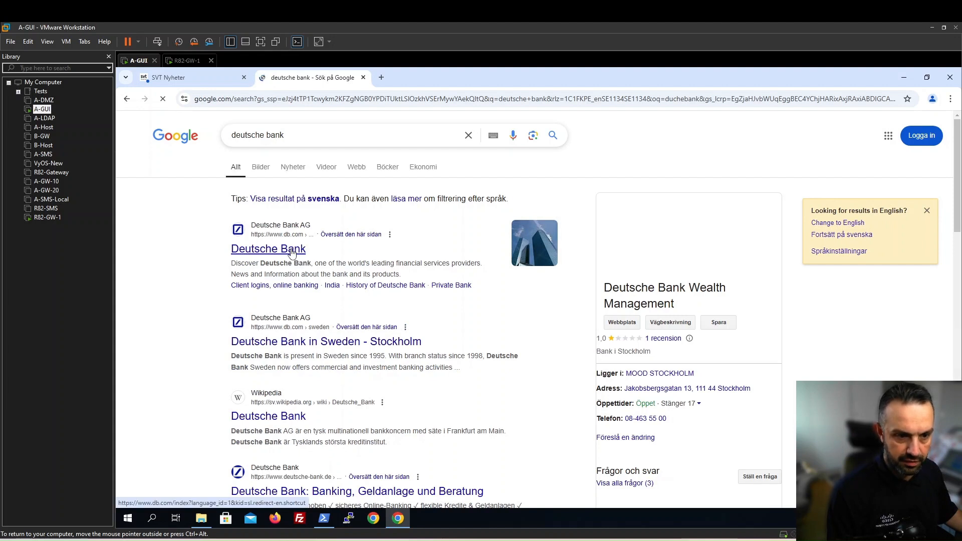
left_click(293, 250)
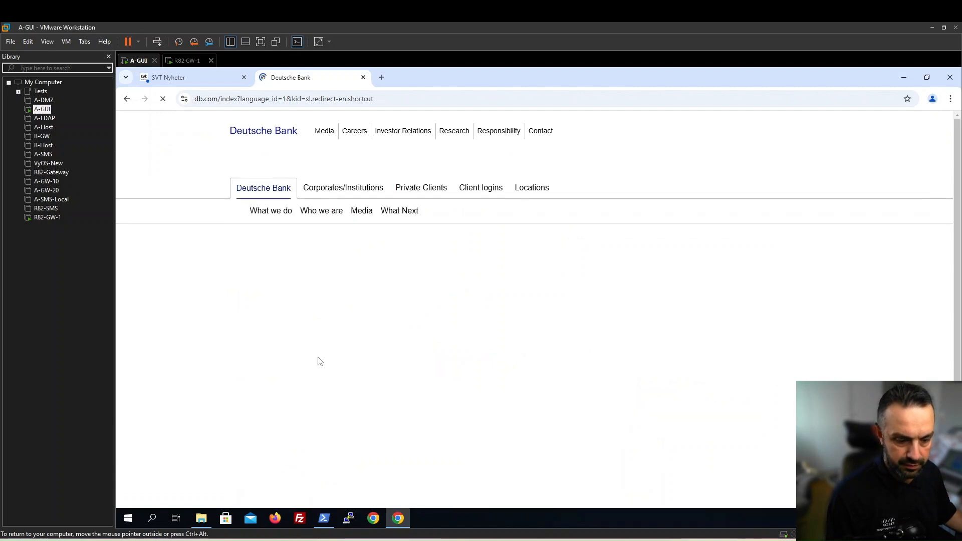
Step: Switch back to SmartConsole and refresh the HTTPS Inspection logs to check the traffic to the bank website
mouse_move(309, 539)
left_click(309, 516)
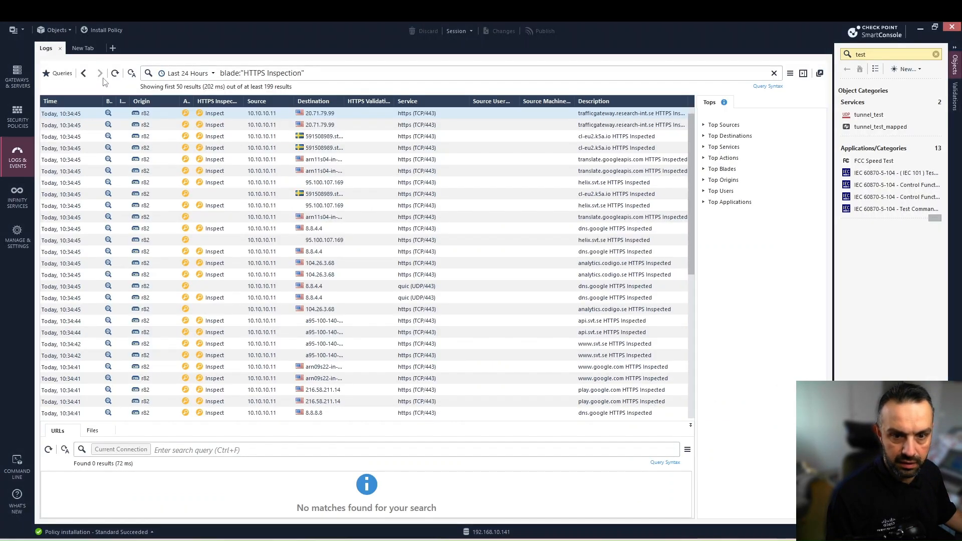
left_click(115, 73)
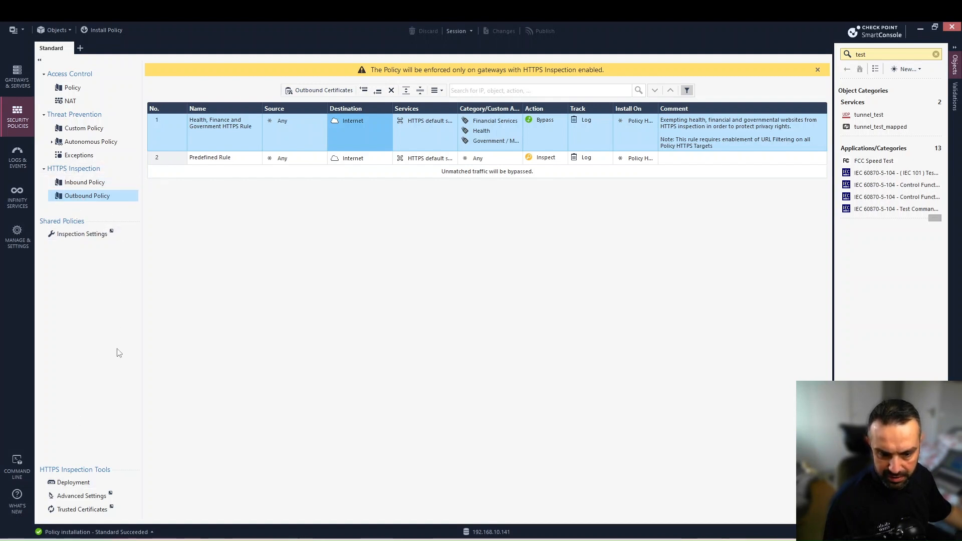
Step: Check the HTTPS Inspection deployment level and the r82 gateway's HTTPS Inspection page, then close the gateway properties without changes
left_click(83, 483)
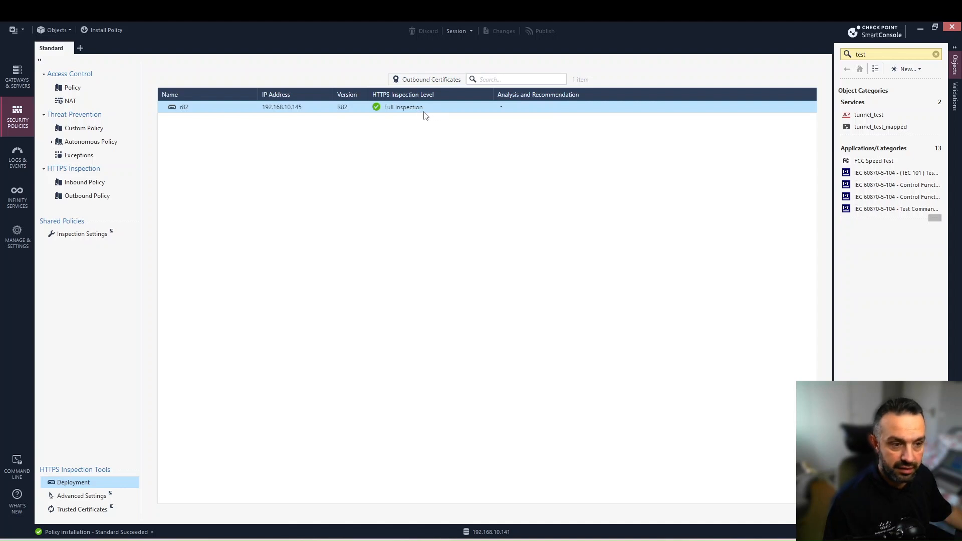
key("ctrl+1")
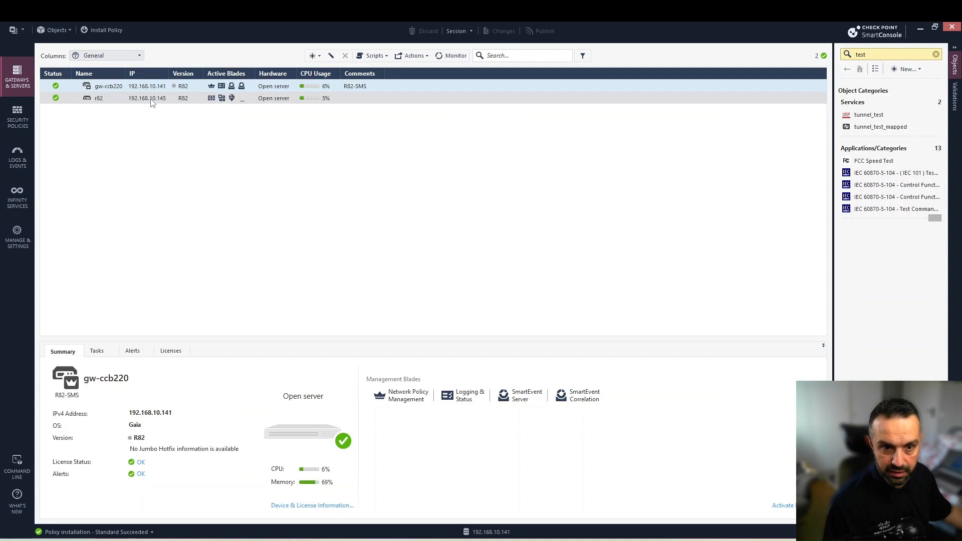
left_click(150, 99)
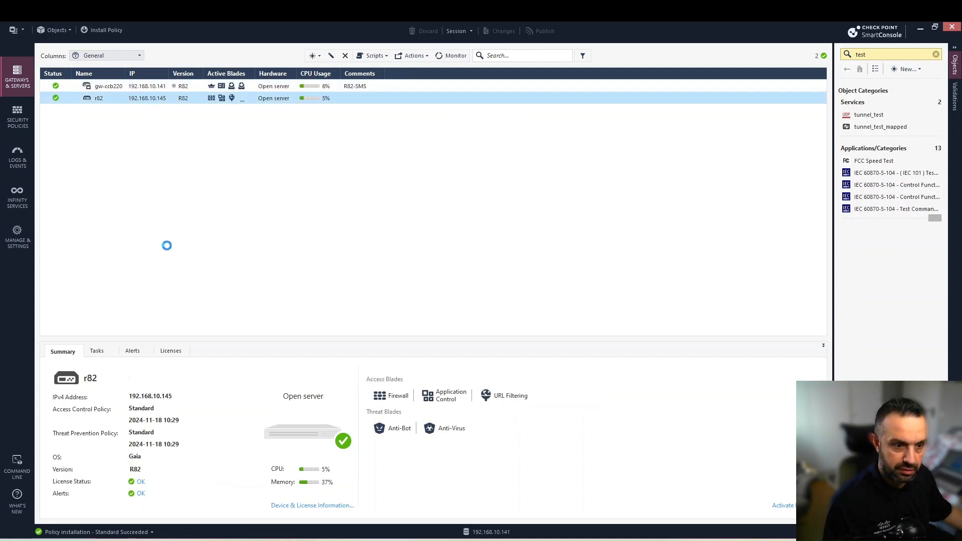
left_click(330, 150)
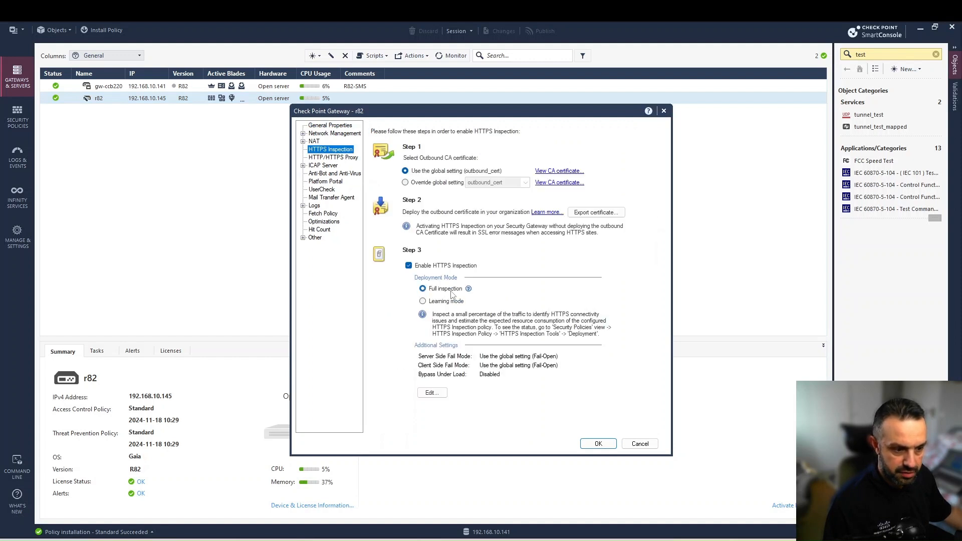
left_click(638, 443)
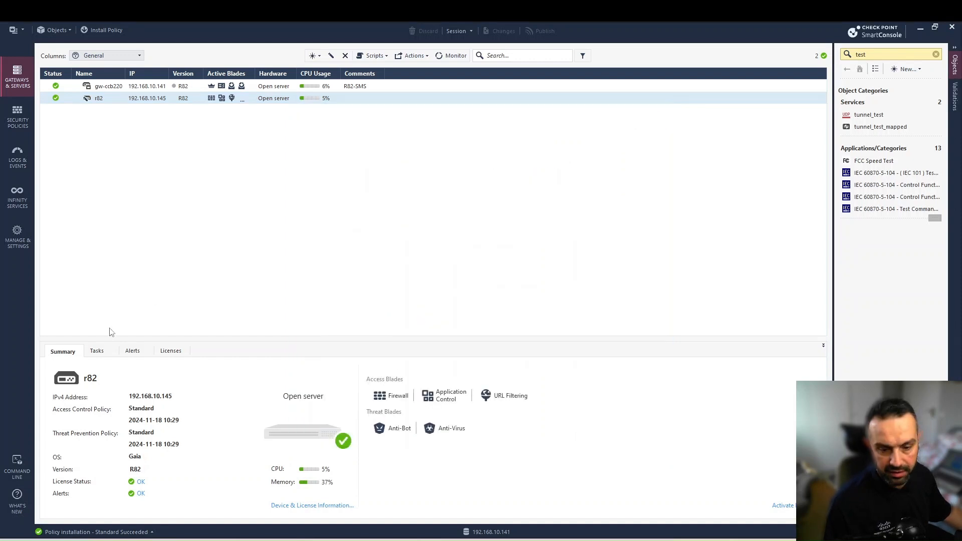
Step: Review the global HTTPS Inspection settings from Fail Mode through Categorization Mode, Server Validations and Certificate Blocking to Bypass Allow Lists
left_click(18, 118)
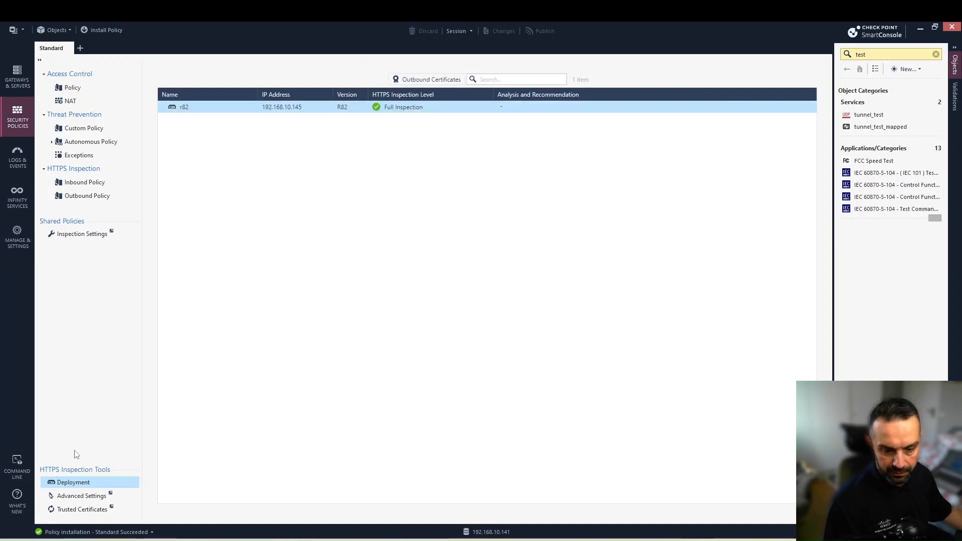
left_click(77, 495)
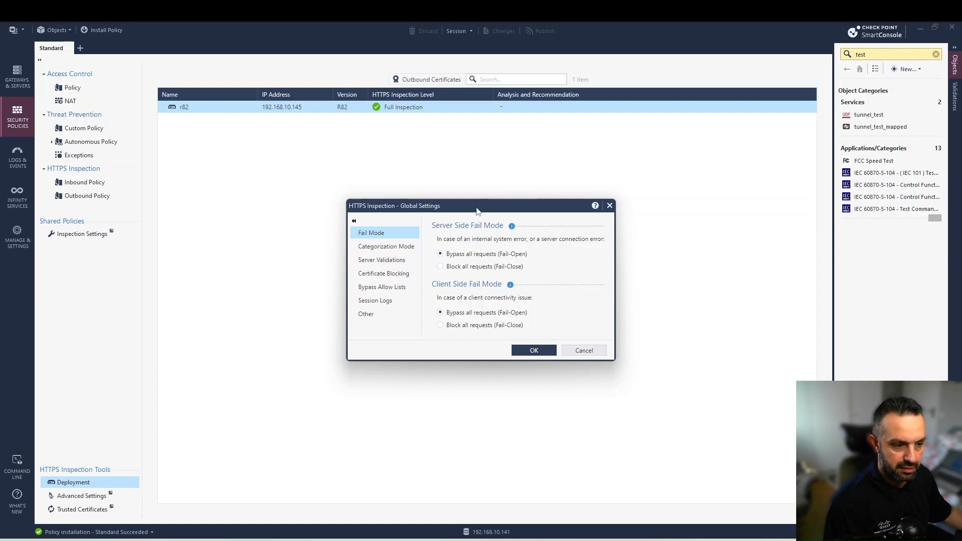
left_click_drag(475, 206, 438, 172)
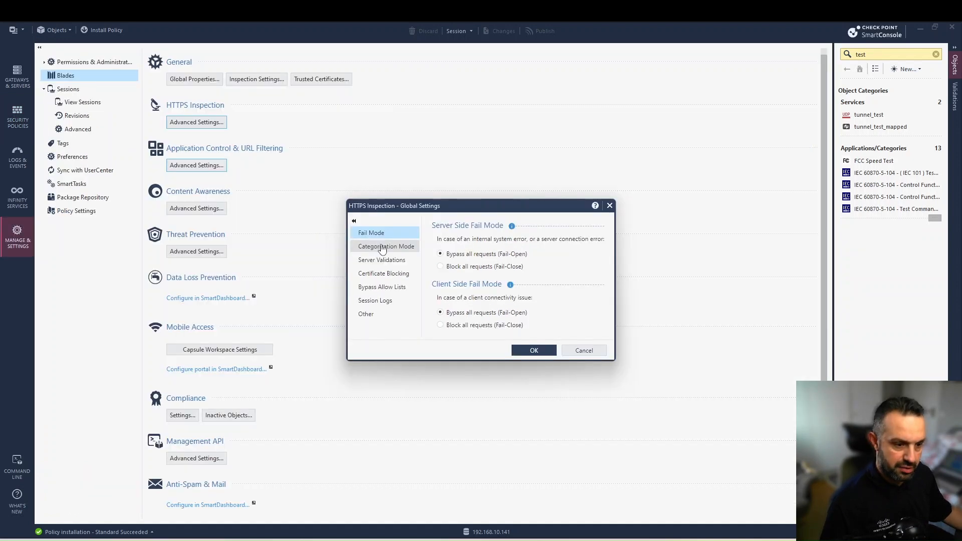
left_click(387, 247)
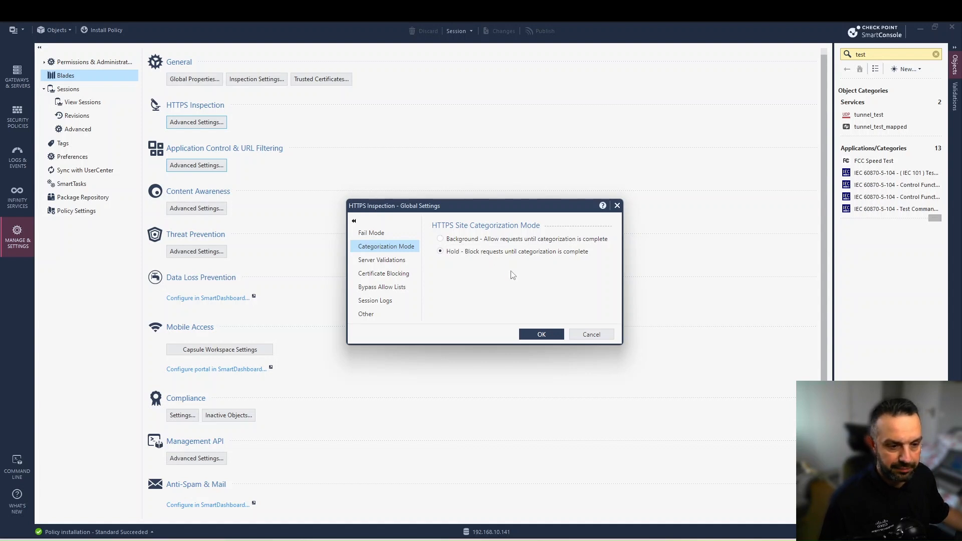
left_click(395, 261)
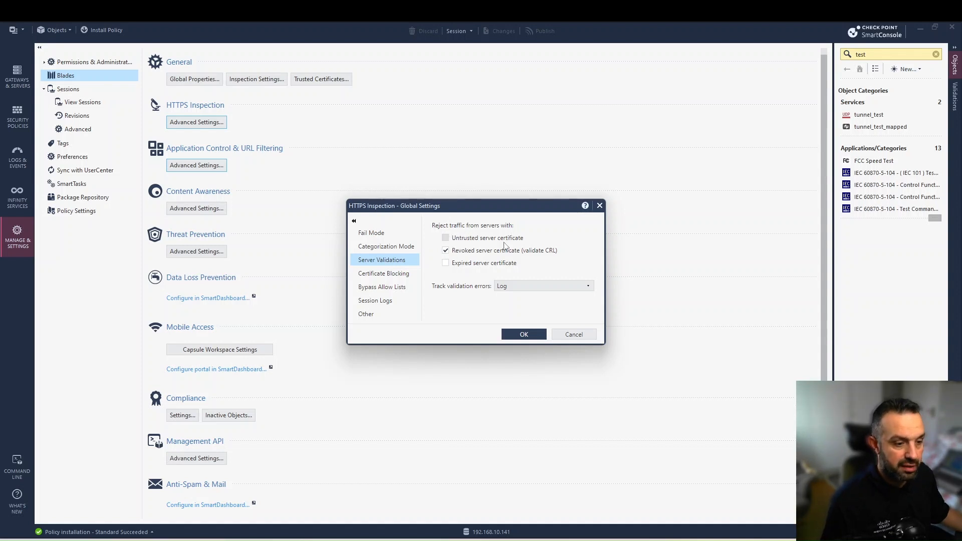
left_click(380, 278)
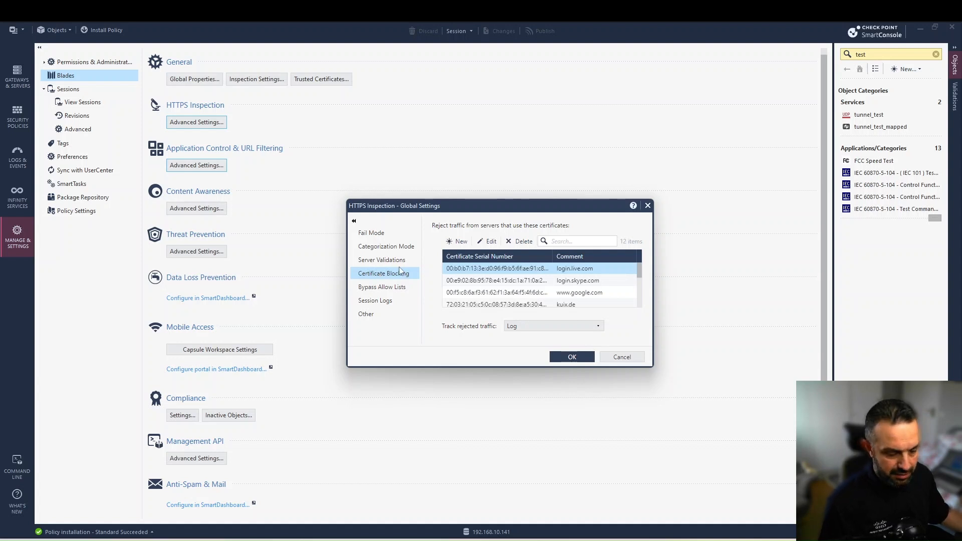
left_click(393, 288)
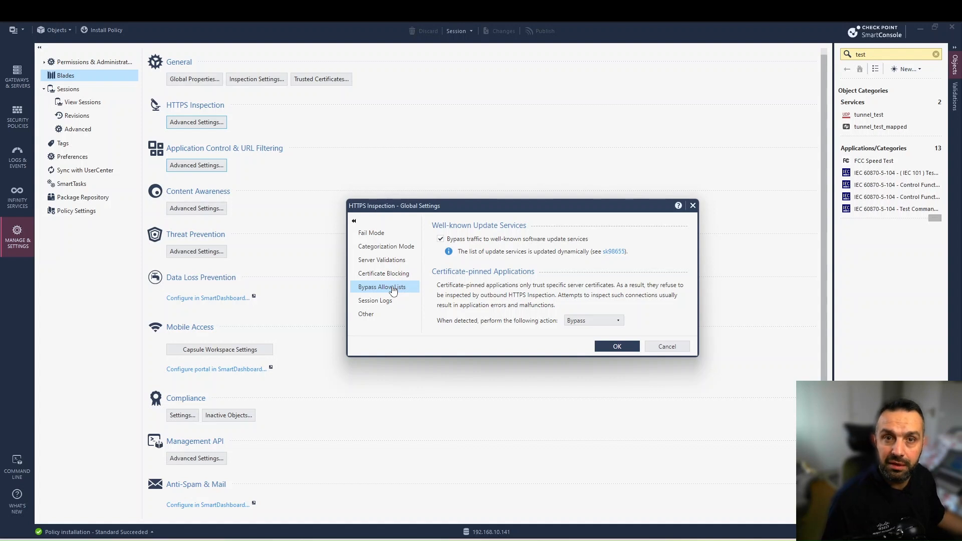
Step: Read the bypassed update services in article sk98655, check the Session Logs setting, and close the global settings without saving
left_click(614, 252)
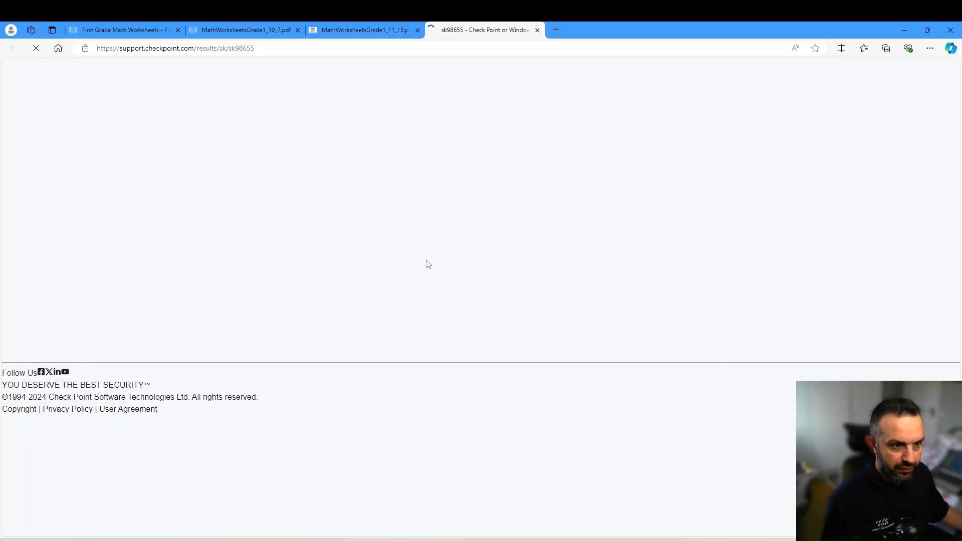
scroll(421, 296, "down", 7)
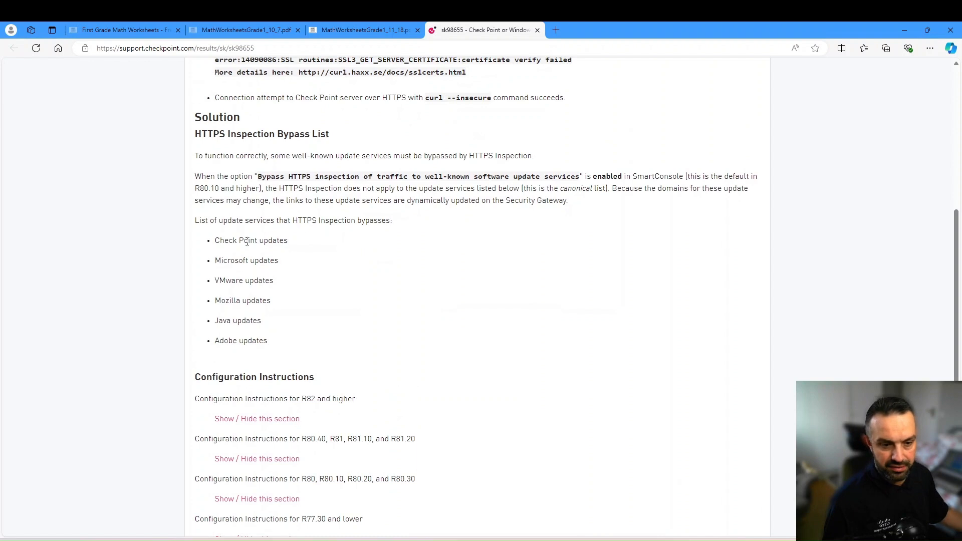
left_click_drag(211, 245, 280, 344)
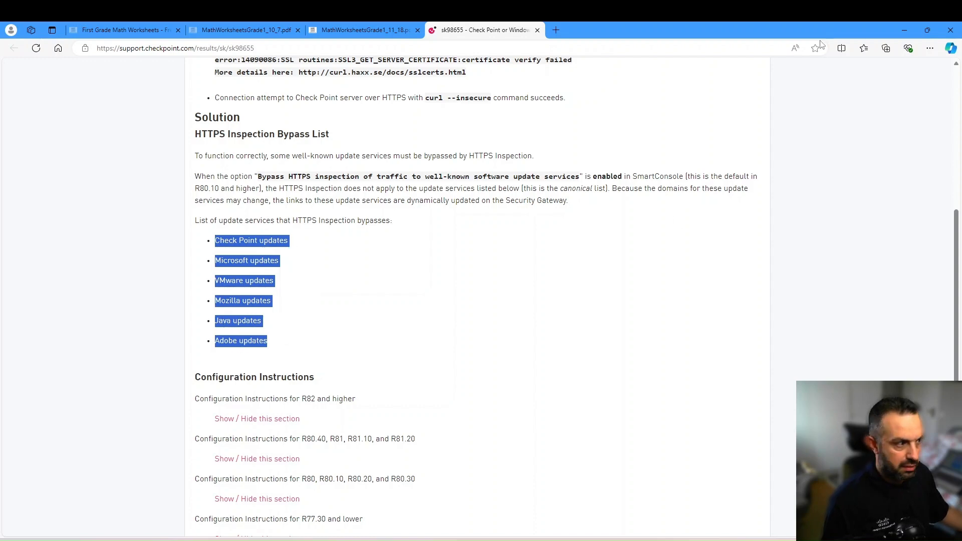
left_click(903, 31)
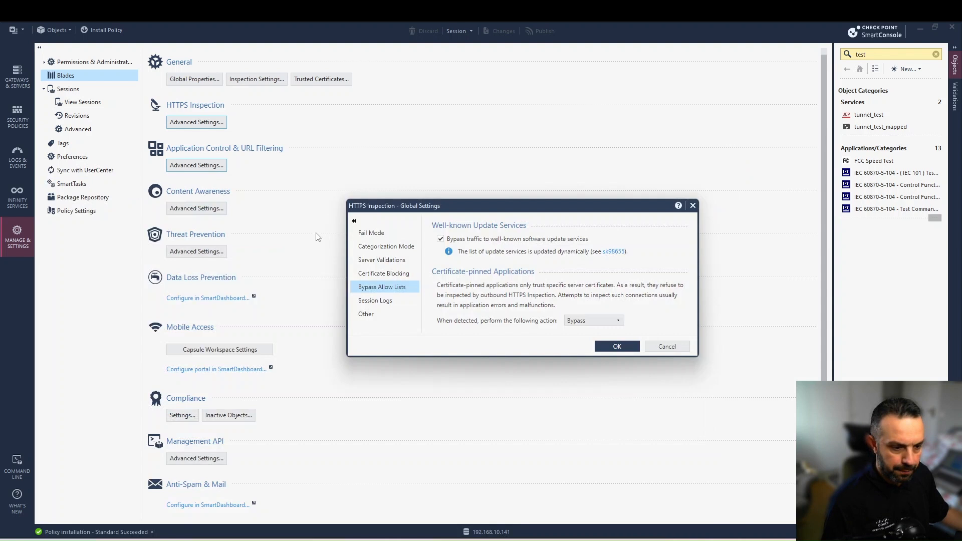
left_click(378, 300)
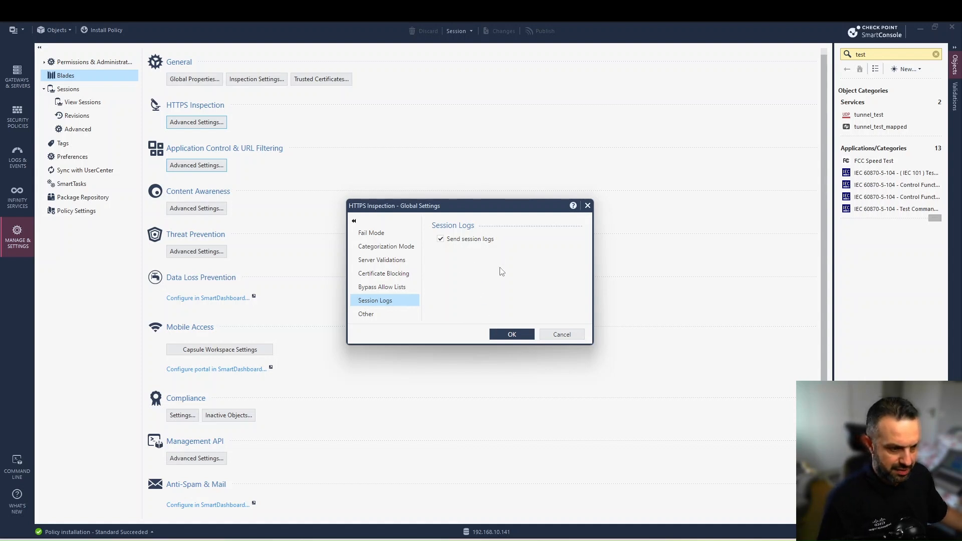
left_click(561, 335)
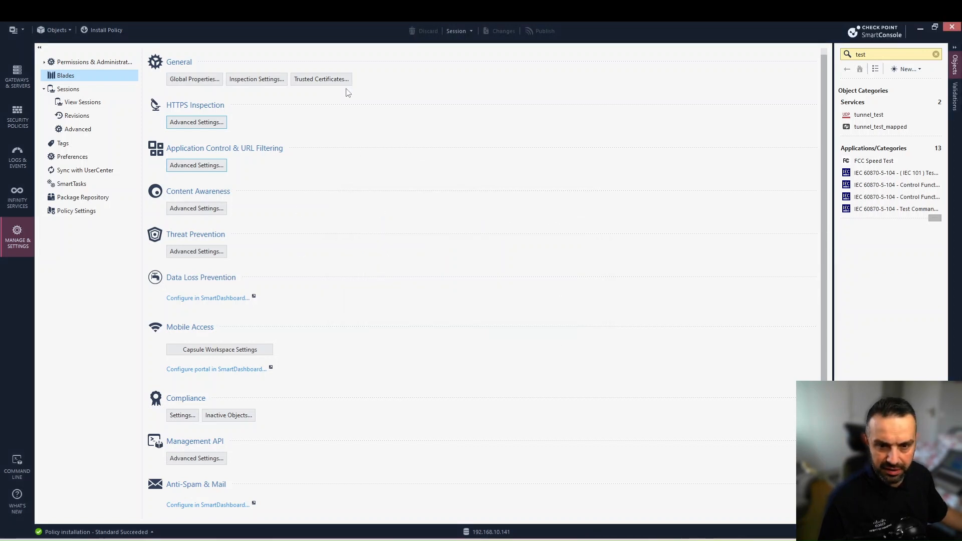
Step: Return to Logs & Events and show the list of available views in a fresh tab
left_click(18, 155)
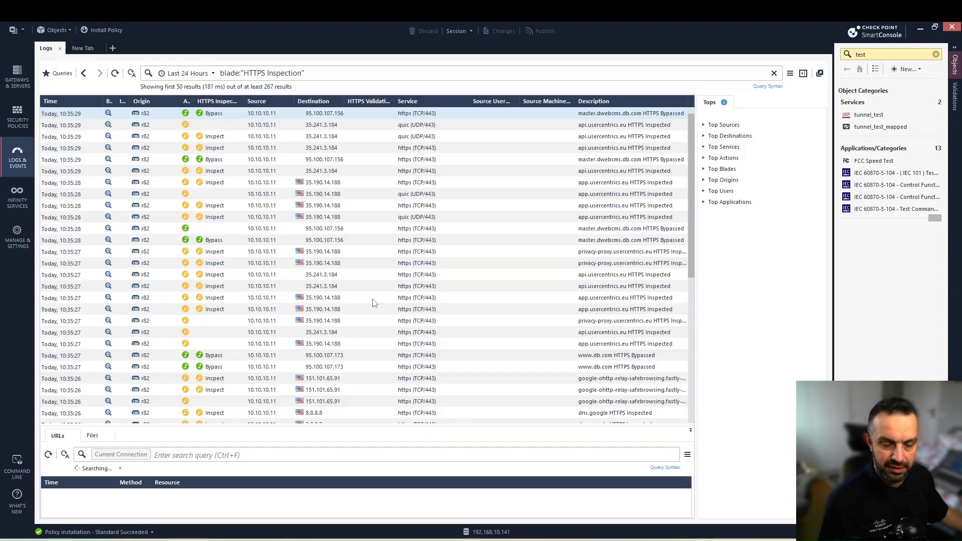
left_click(83, 47)
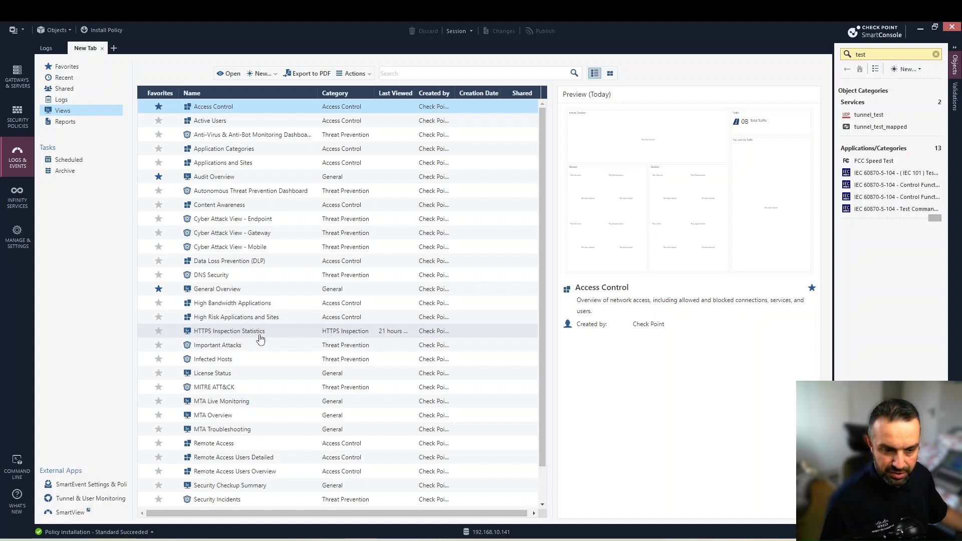
left_click(102, 49)
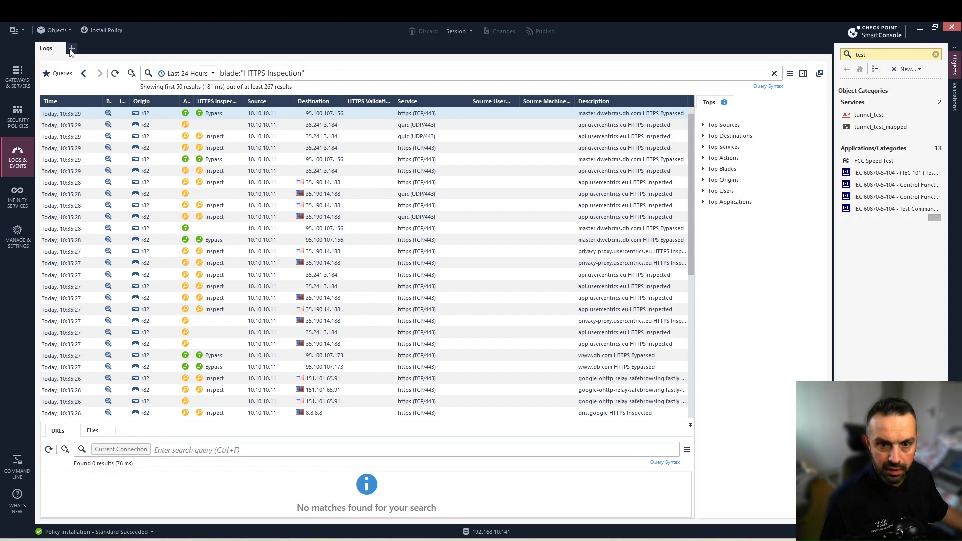
left_click(72, 48)
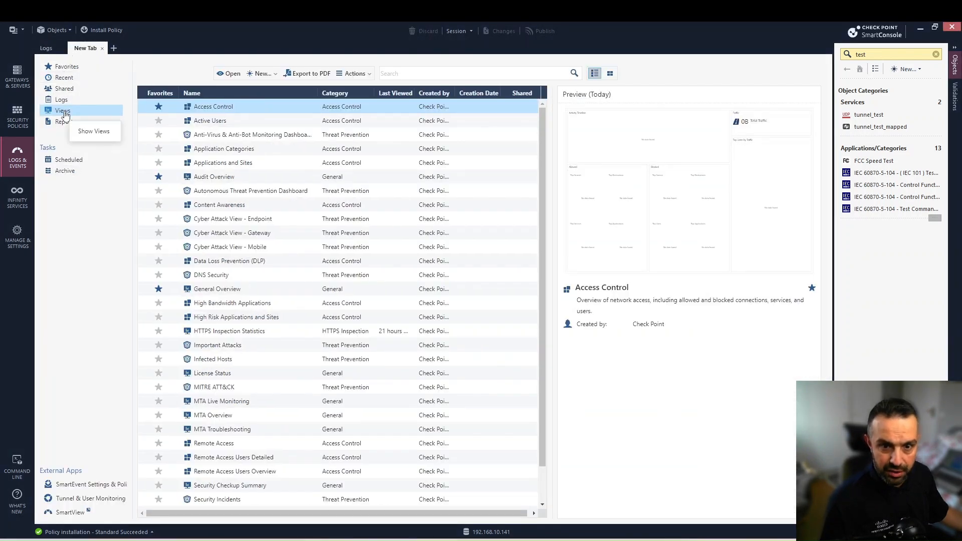
Step: Check the SmartEvent blades in the properties of the management server gw-ccb220, and close them without changes
left_click(14, 74)
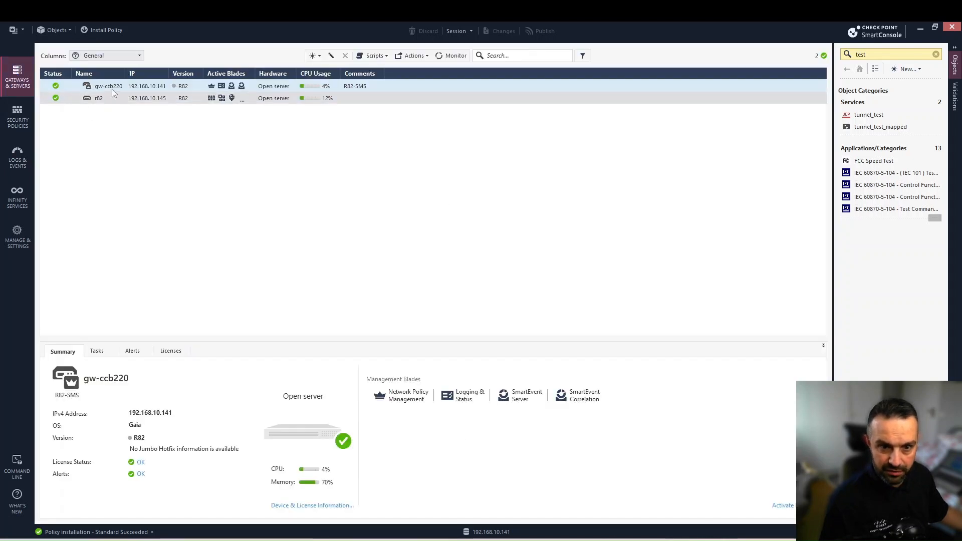
left_click(108, 86)
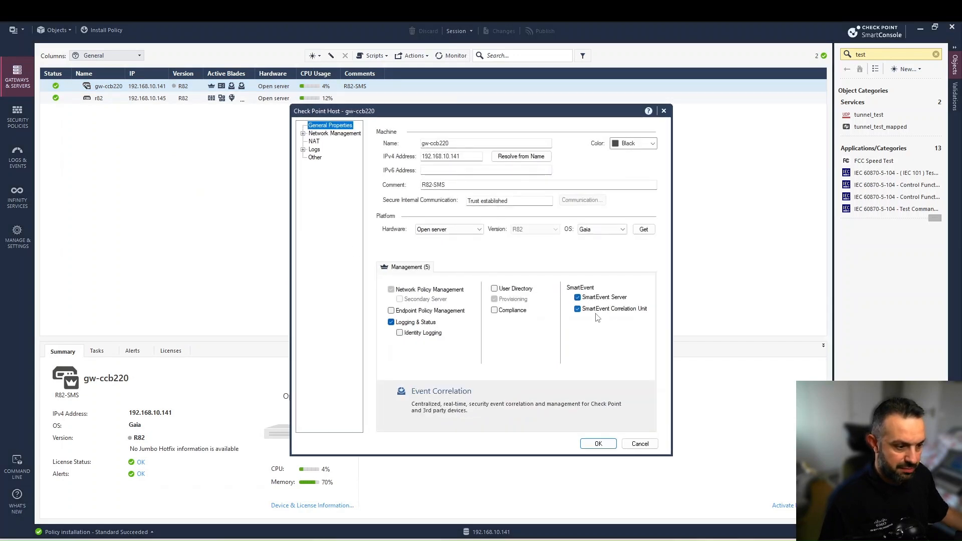
left_click(635, 449)
Step: Open the HTTPS Inspection Statistics view and limit it to the Last Hour to examine inspected and bypassed connections
left_click(26, 165)
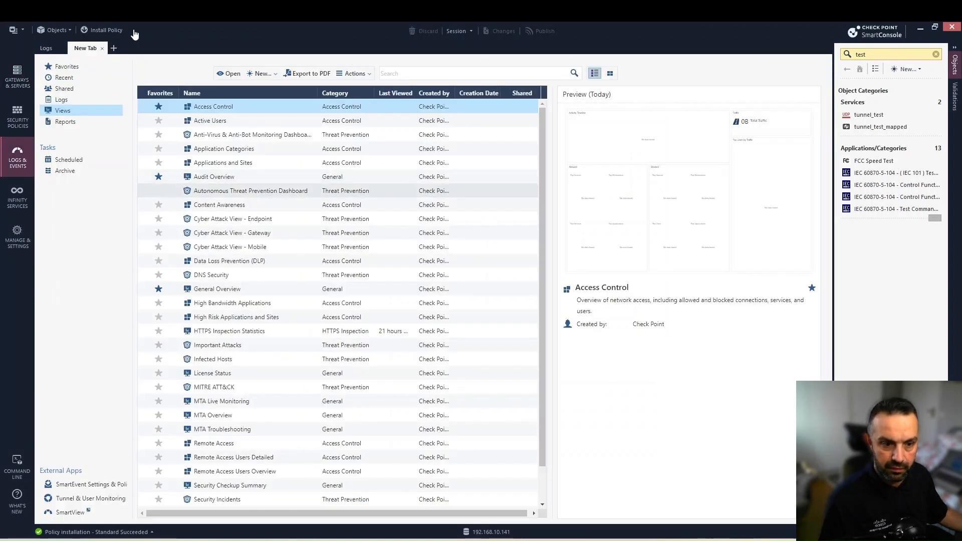
left_click(227, 332)
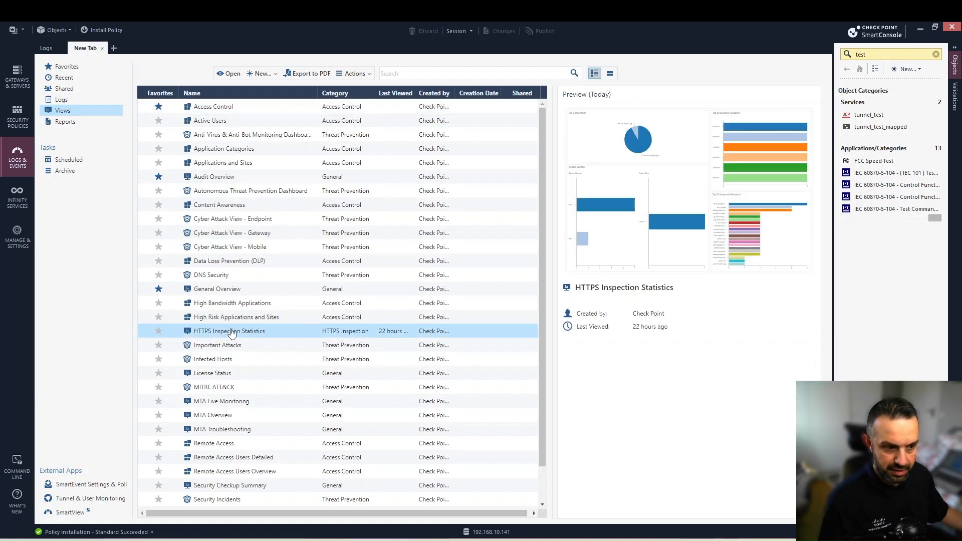
double_click(231, 333)
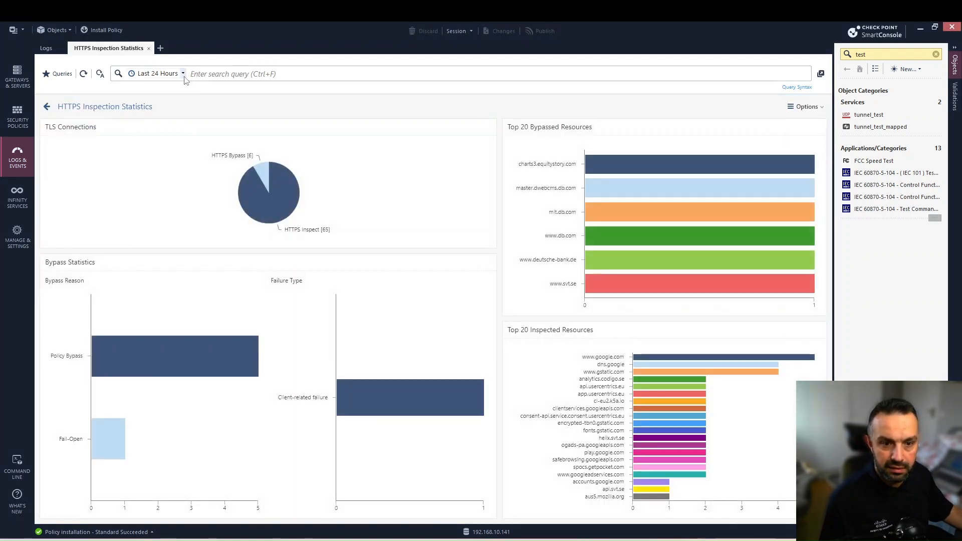
left_click(182, 74)
left_click(200, 79)
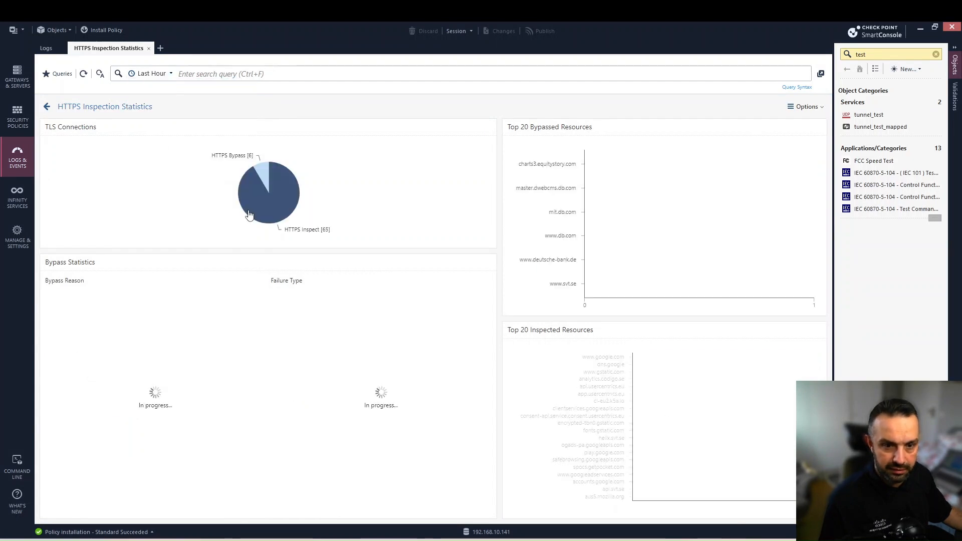
mouse_move(256, 210)
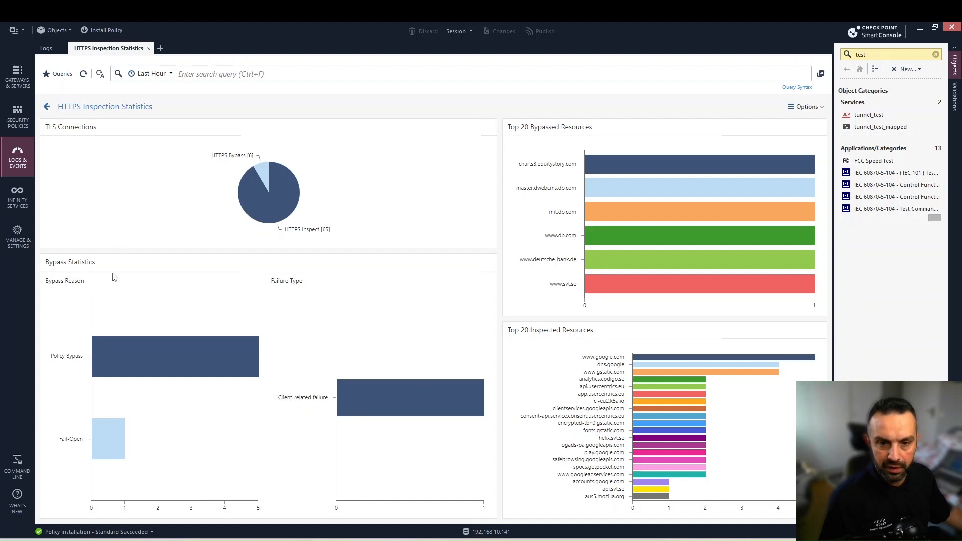
Step: Return to the HTTPS Inspection logs, open Windows PowerShell and ping the gateway at 192.168.10.145
left_click(52, 51)
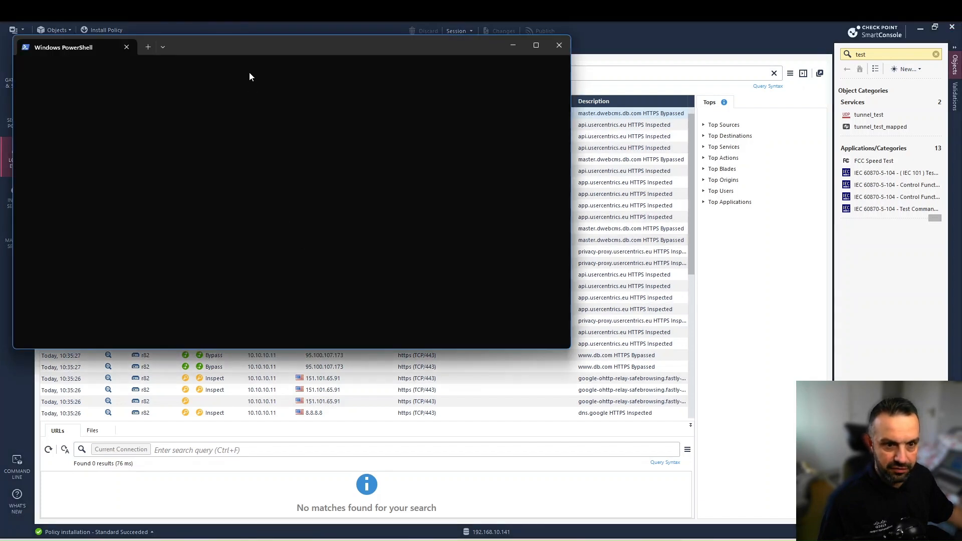
left_click_drag(257, 46, 301, 71)
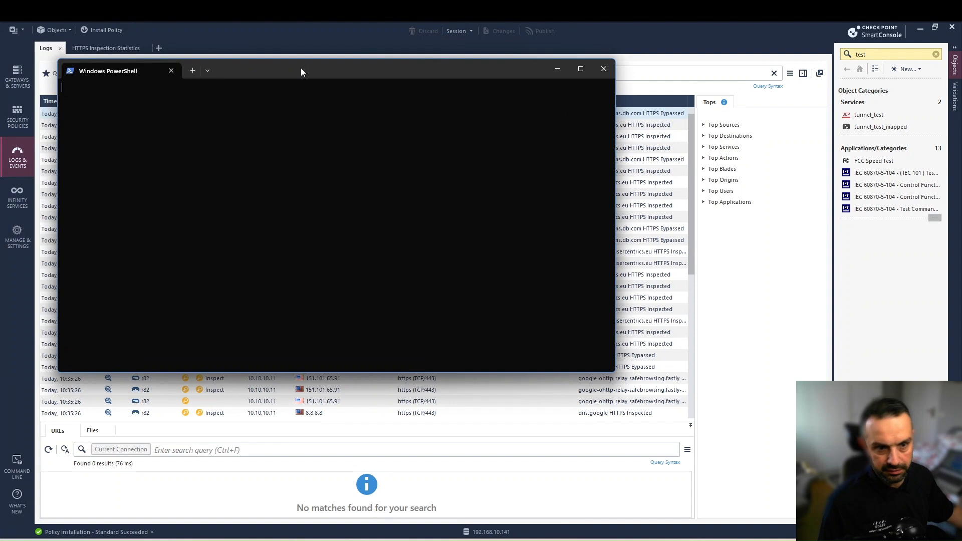
type("ping 192.168.10.145")
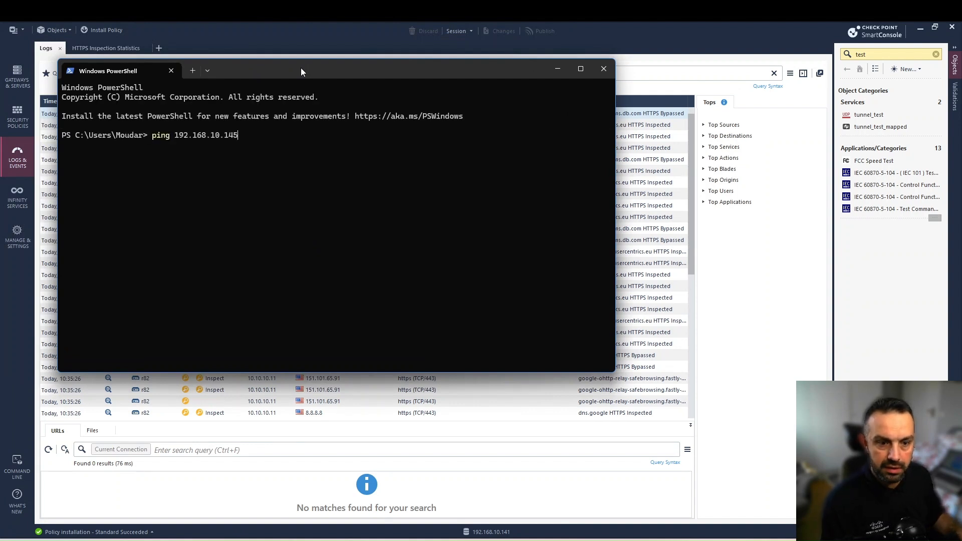
key("Return")
key("ctrl+c")
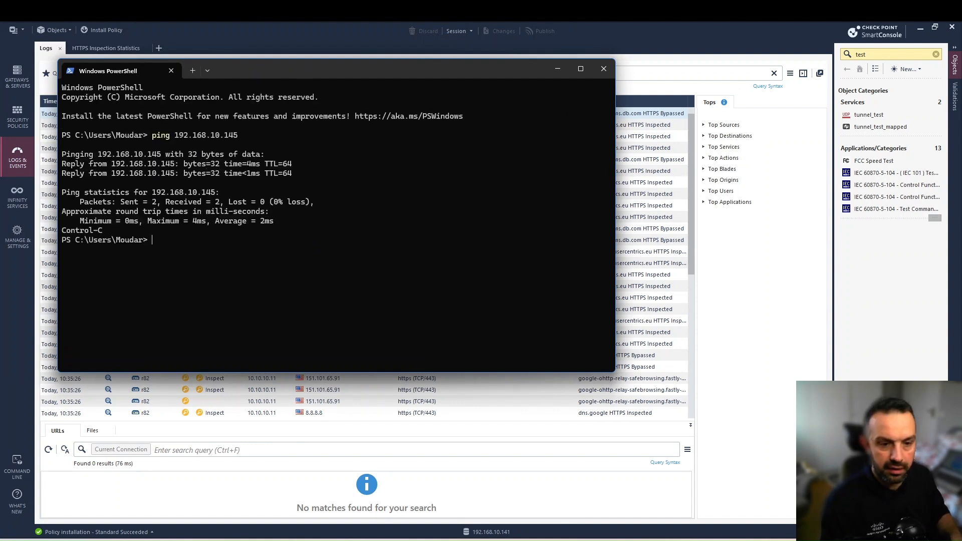
type("ssh a")
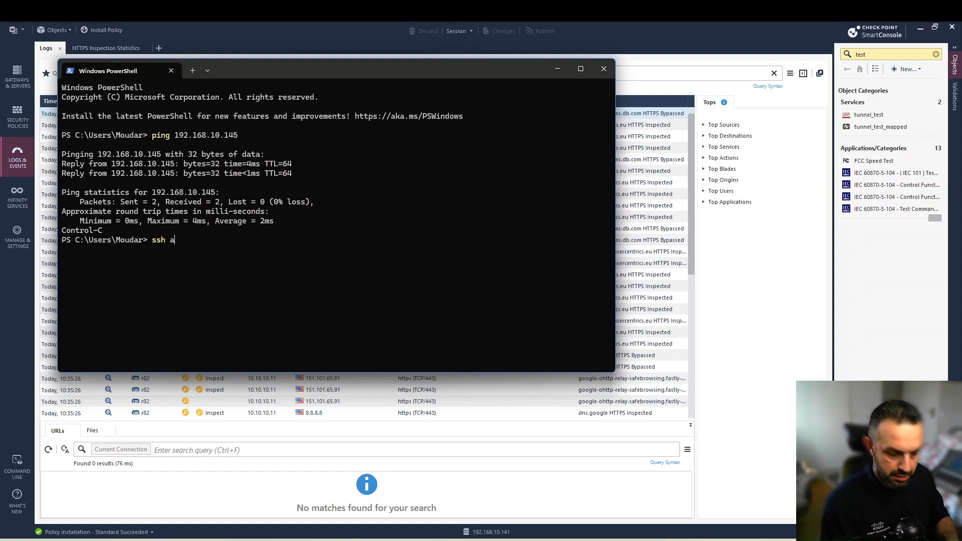
type("dmin@19")
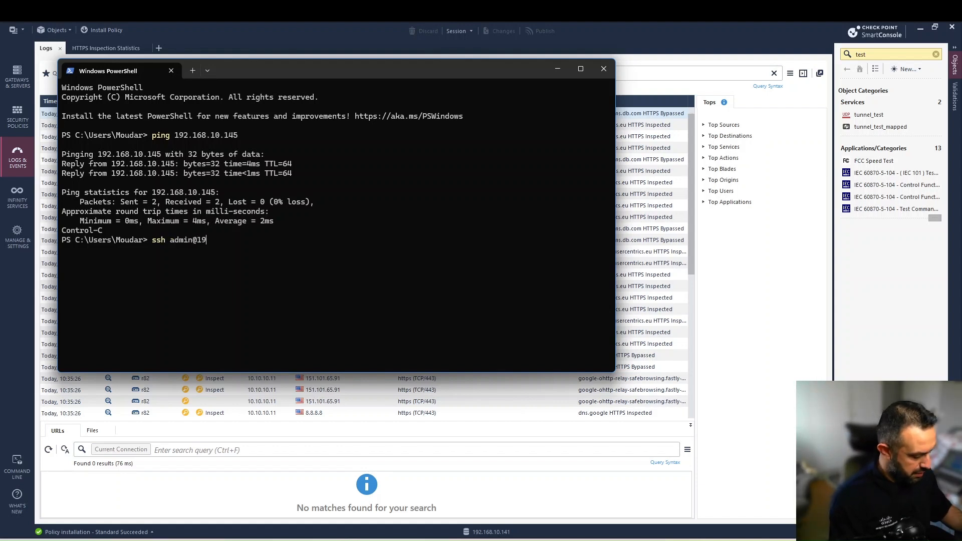
type("2.168.10.145")
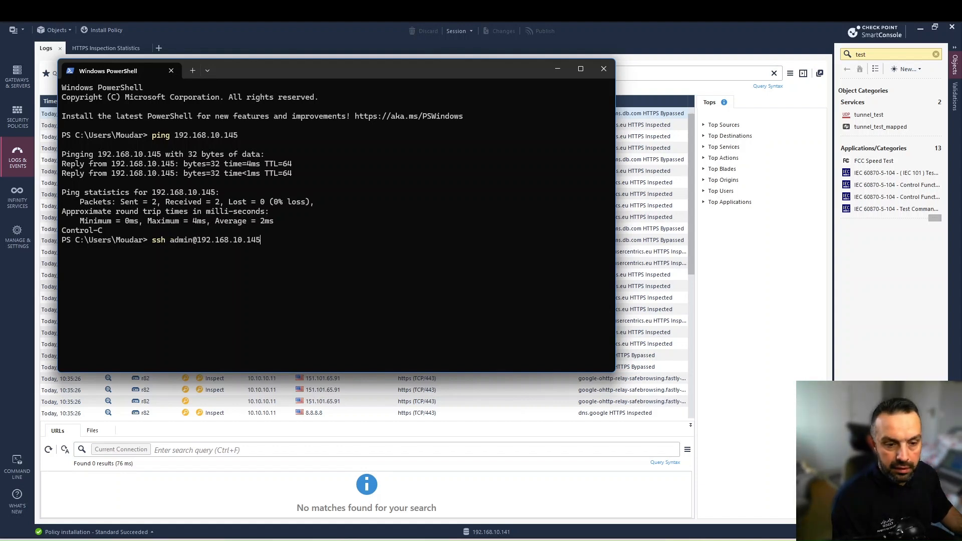
key("Return")
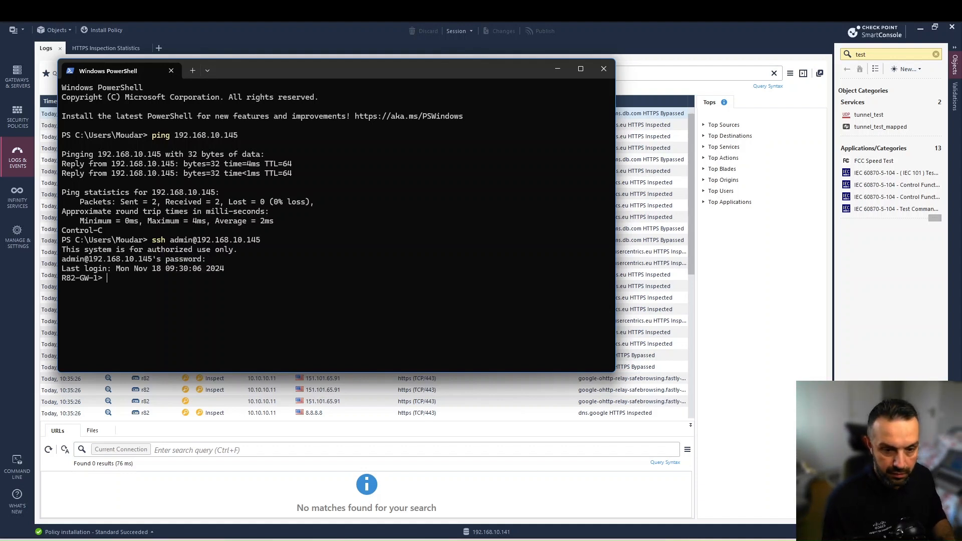
Step: Run cpview on the gateway, and move and enlarge the terminal window so more of its output fits
type("cpview")
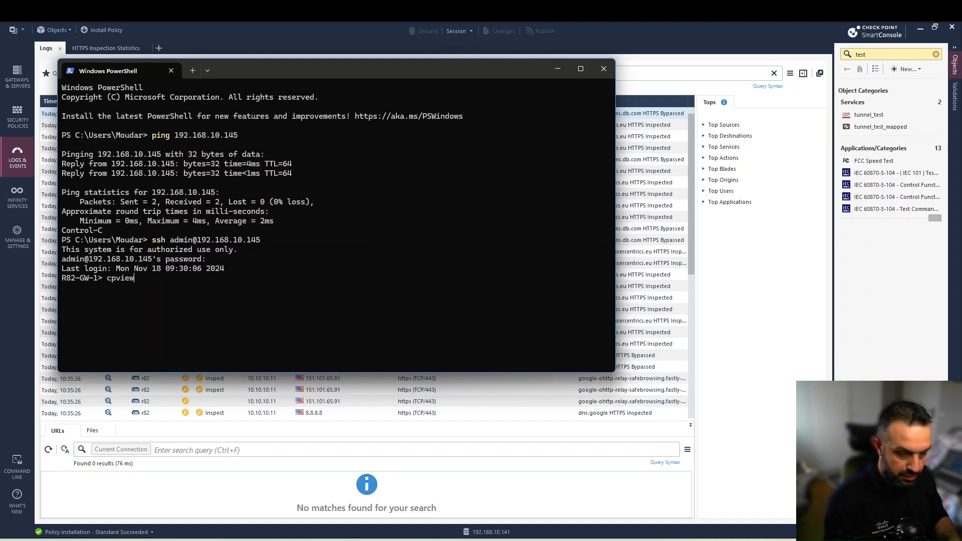
key("Return")
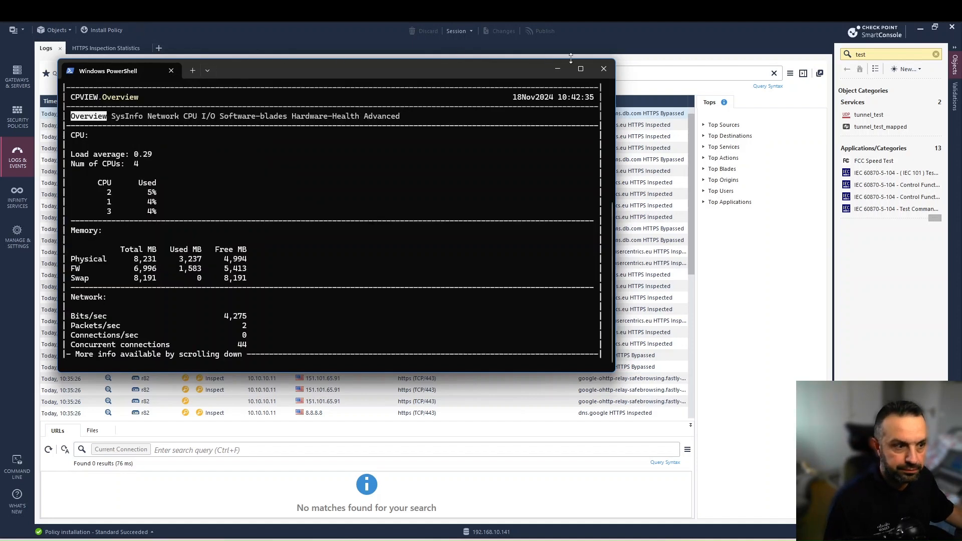
left_click_drag(342, 69, 325, 53)
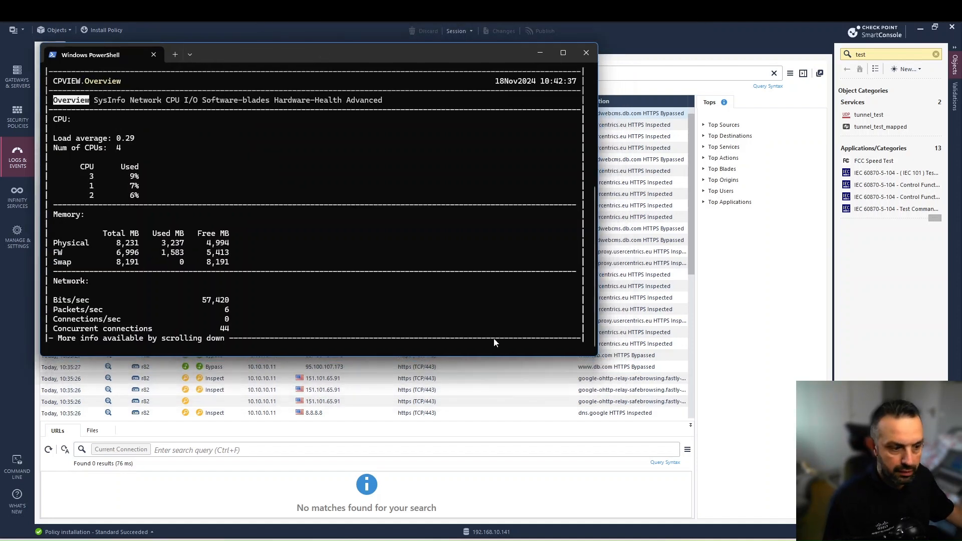
left_click_drag(596, 356, 742, 445)
Step: Go to the HTTP-Parser statistics in the Advanced section of CPVIEW
key("Right")
key("Right")
key("Right")
key("Right")
key("Right")
key("Right")
key("Right")
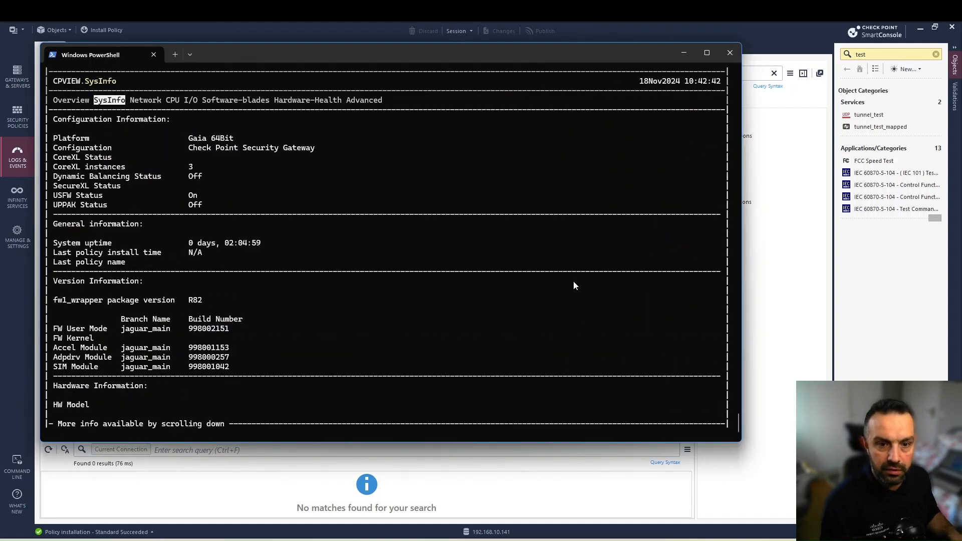
key("Down")
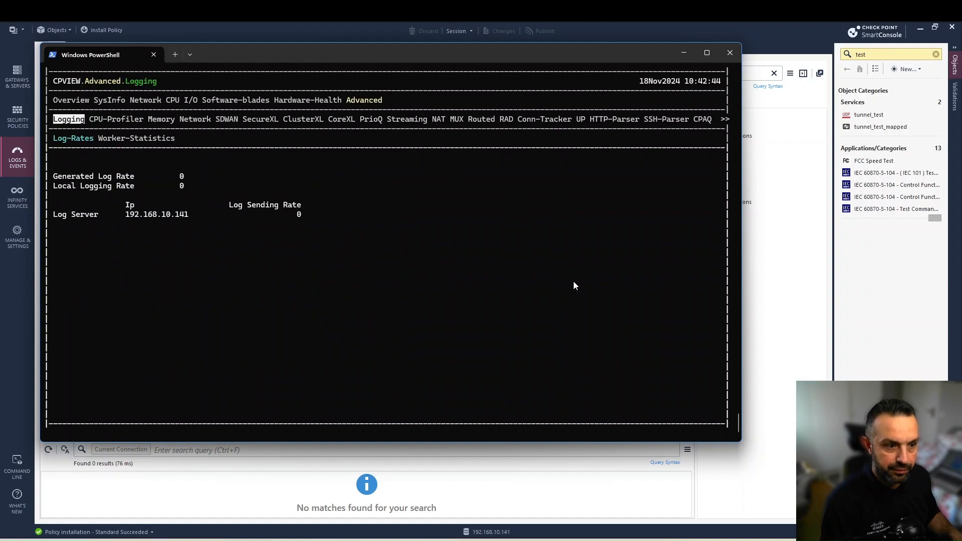
key("Right")
key("Right")
key("Right")
key("Right")
key("Right")
key("Right")
key("Right")
key("Right")
key("Right")
key("Right")
key("Right")
key("Right")
key("Right")
key("Right")
key("Right")
key("Right")
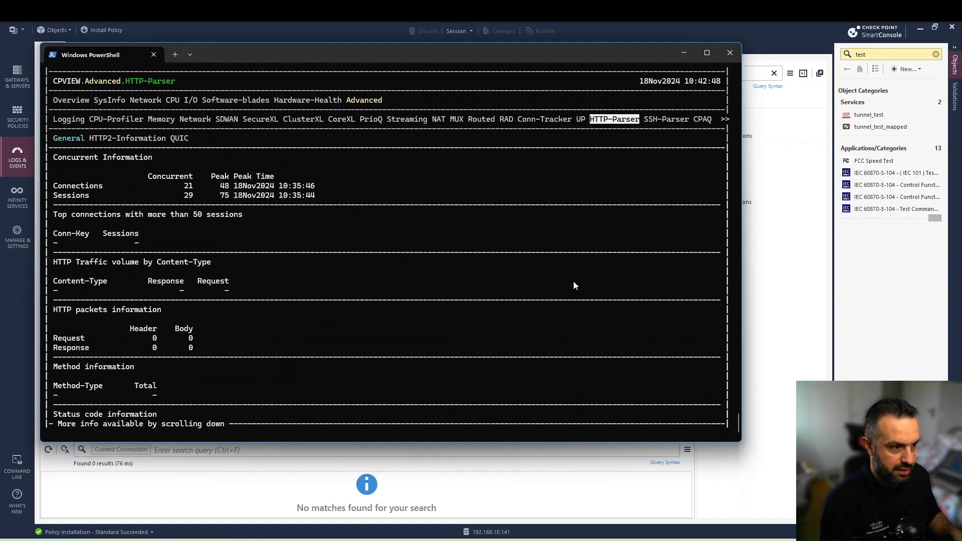
Step: Examine the HTTP2-Information page of HTTP-Parser, and the connection overview, downgrade reasons and errors on its QUIC page
key("Down")
key("Right")
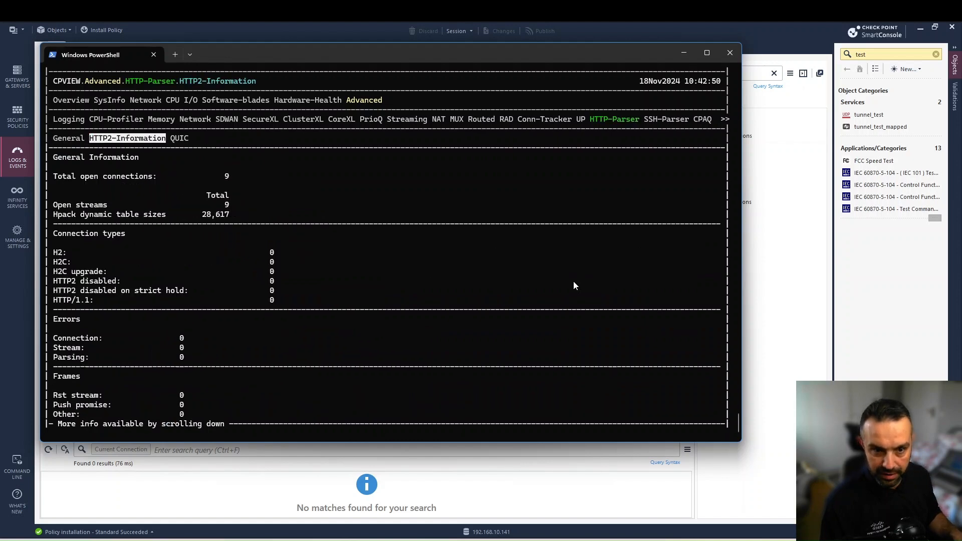
key("Right")
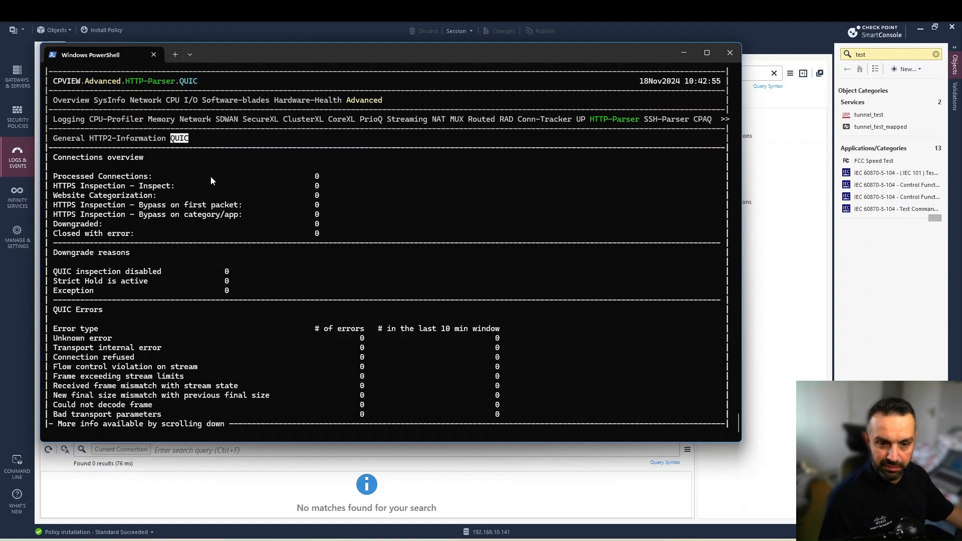
scroll(233, 226, "down", 4)
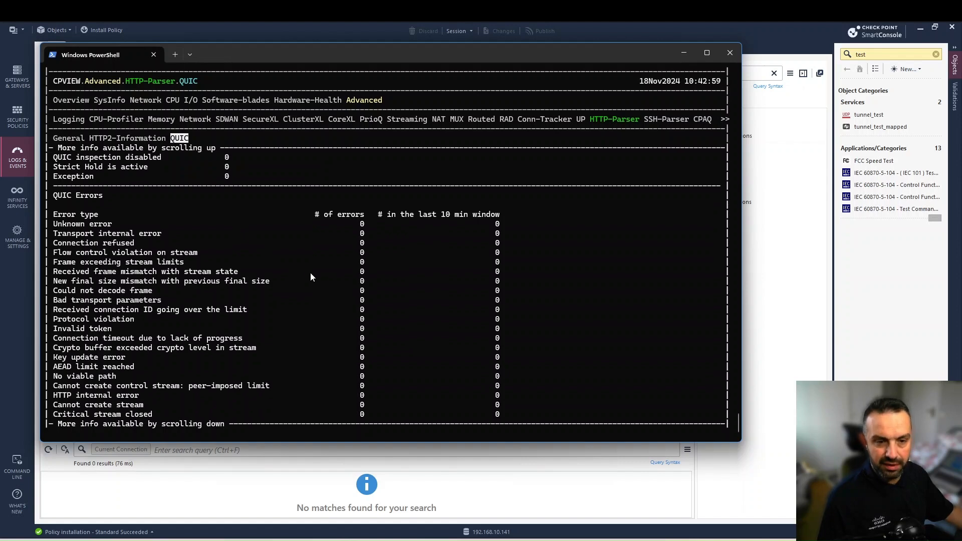
scroll(296, 270, "up", 2)
Step: Switch to the A-GUI virtual machine in VMware Workstation and load cnn.com in a new Chrome tab
left_click(794, 294)
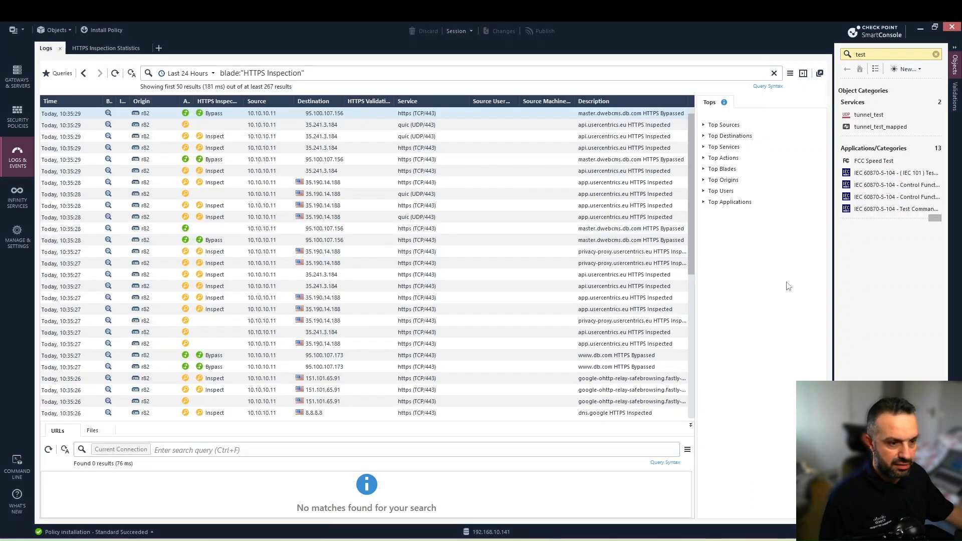
mouse_move(281, 531)
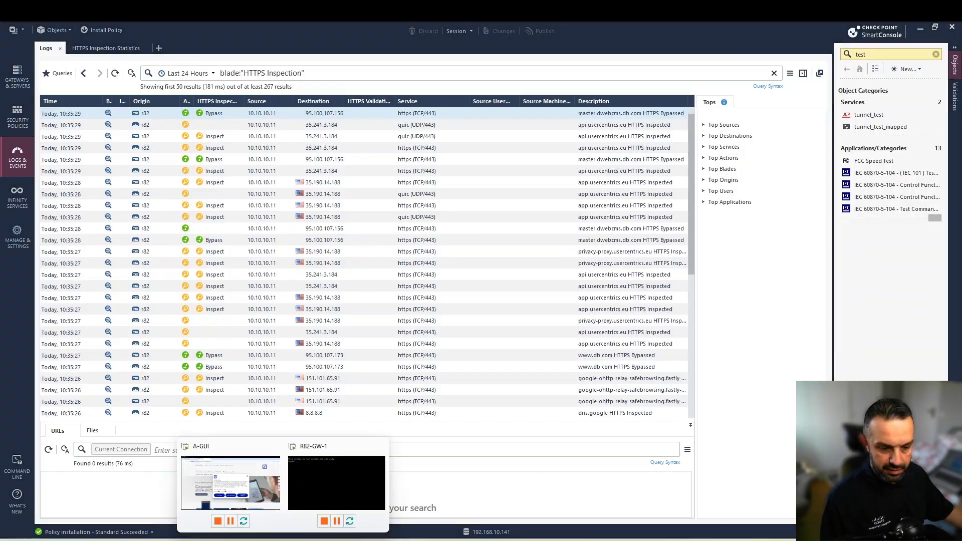
left_click(261, 491)
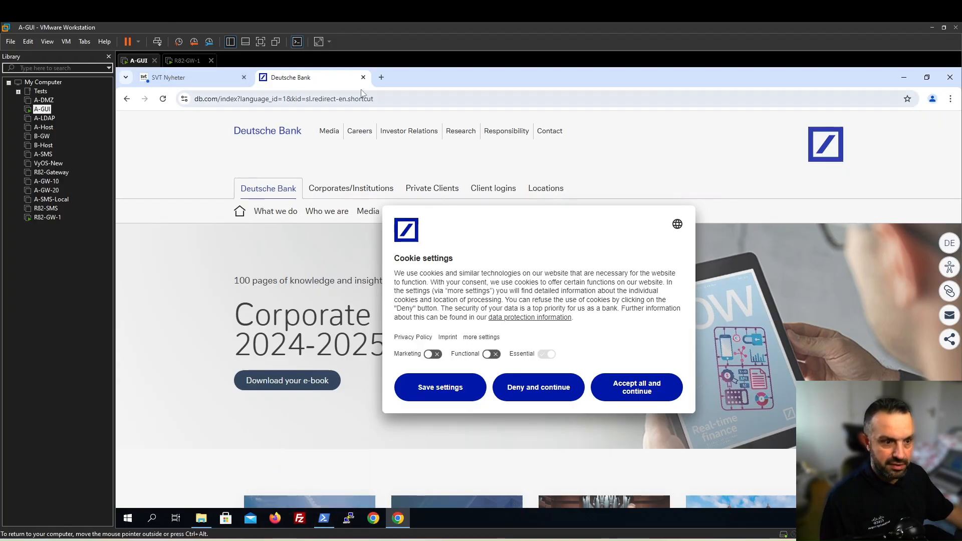
left_click(381, 77)
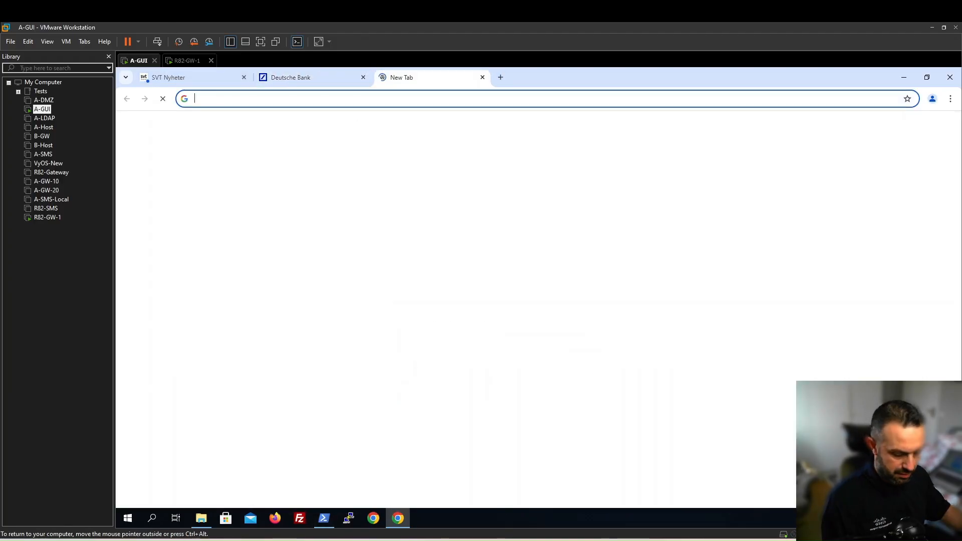
type("cnn.com")
key("Return")
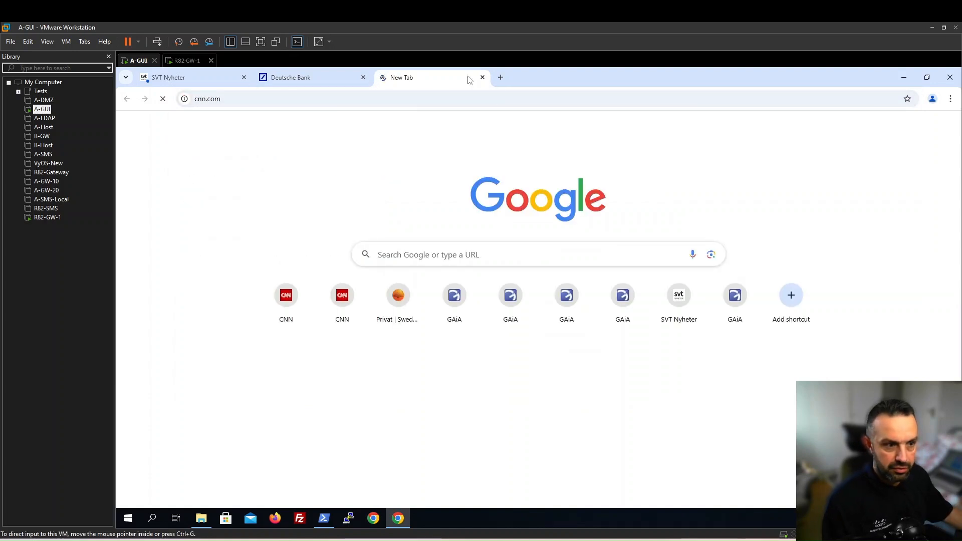
Step: Search Google for "abc" in another new tab and open the ABC-Gruppen result to generate more traffic
left_click(500, 77)
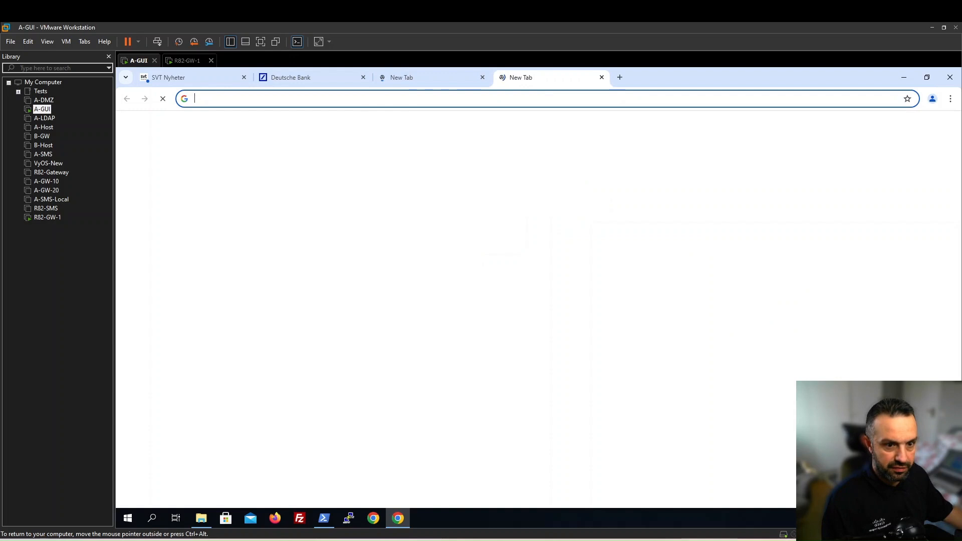
left_click(401, 99)
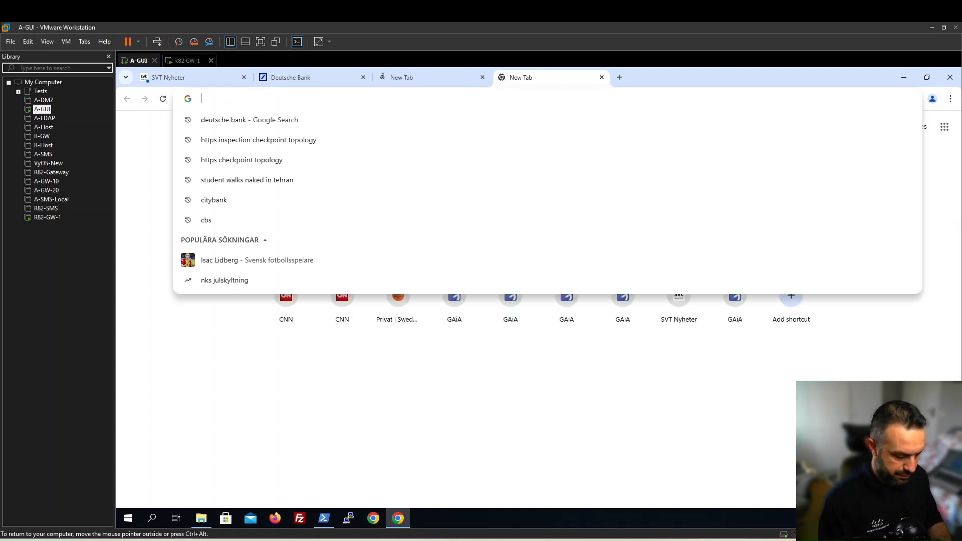
type("abc")
key("Return")
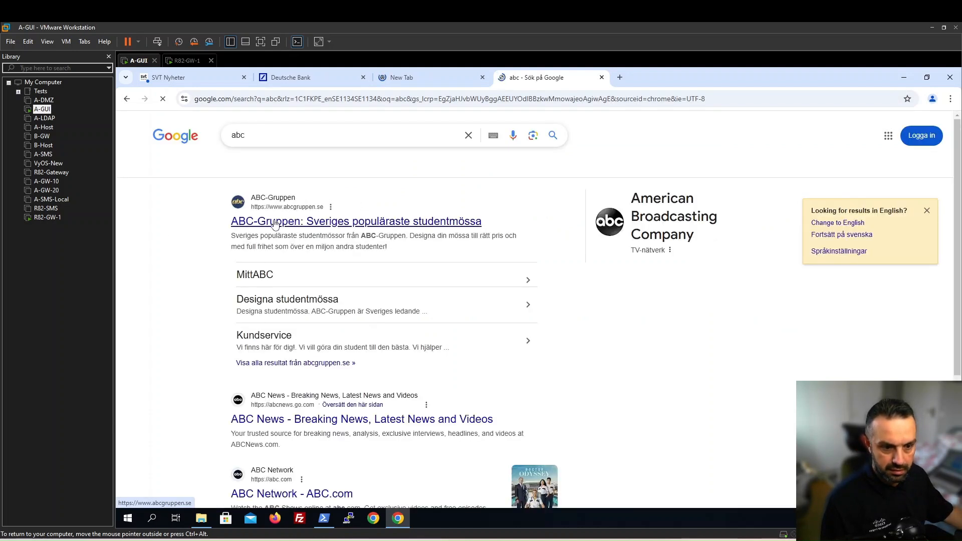
Step: Switch back to the PowerShell window running CPVIEW and compare the updated HTTP2-Information and QUIC connection counters
left_click(373, 540)
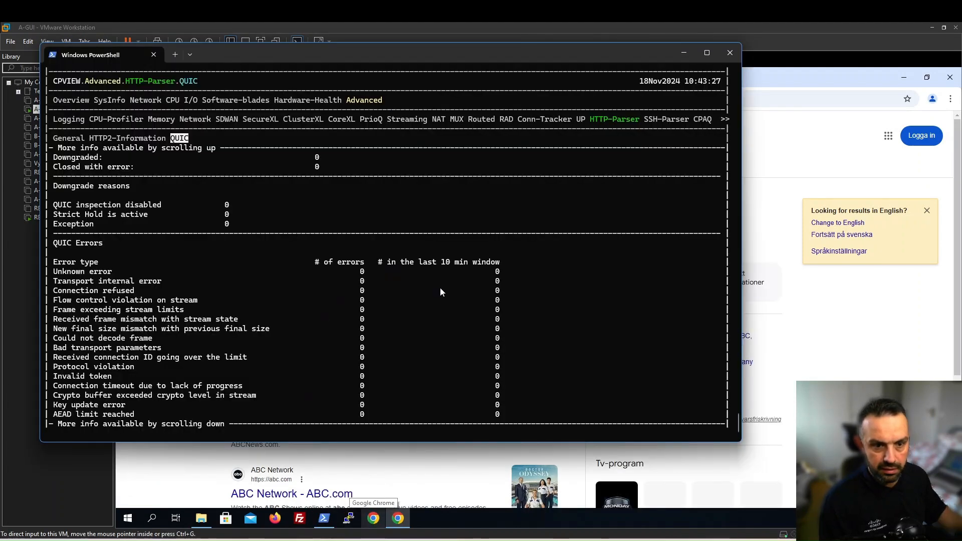
key("Left")
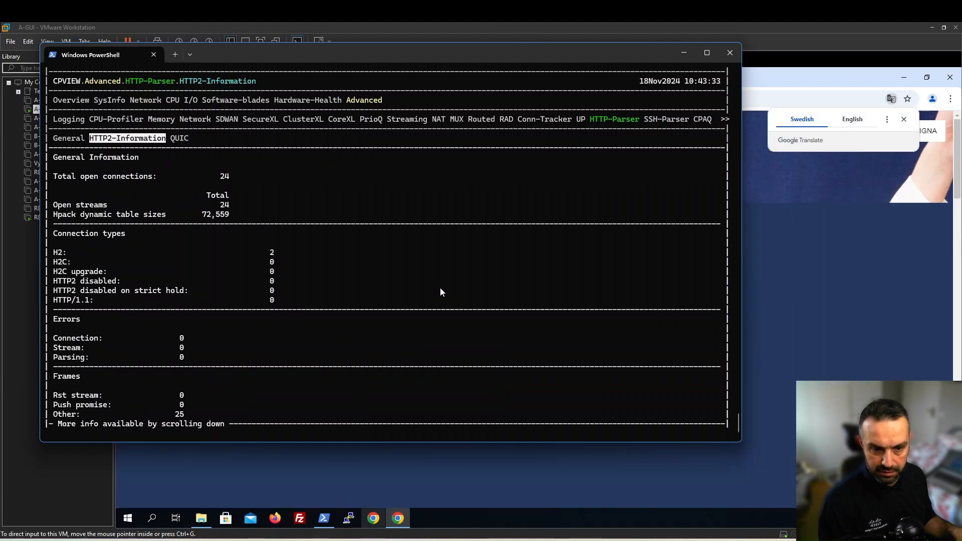
key("Right")
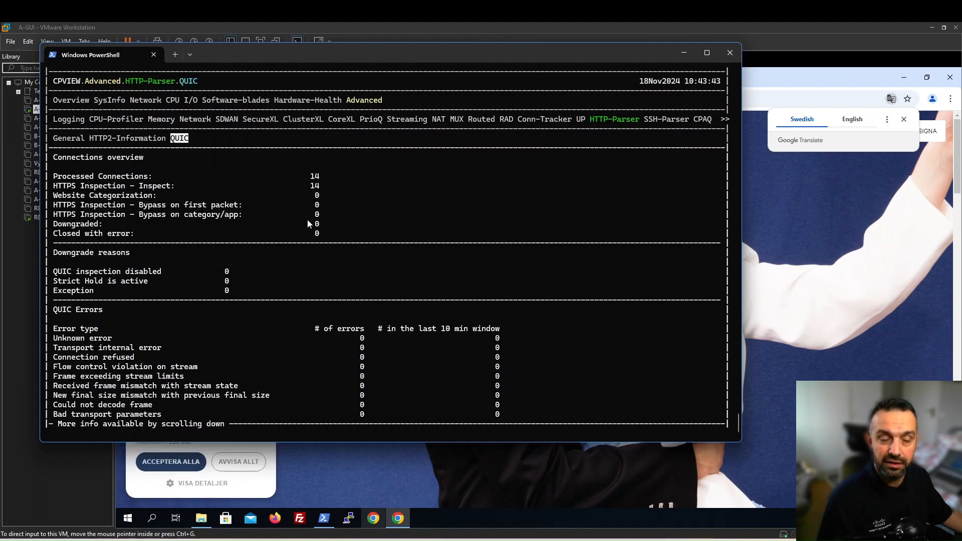
Step: Return to SmartConsole and show the HTTPS Inspection Statistics view
left_click(299, 540)
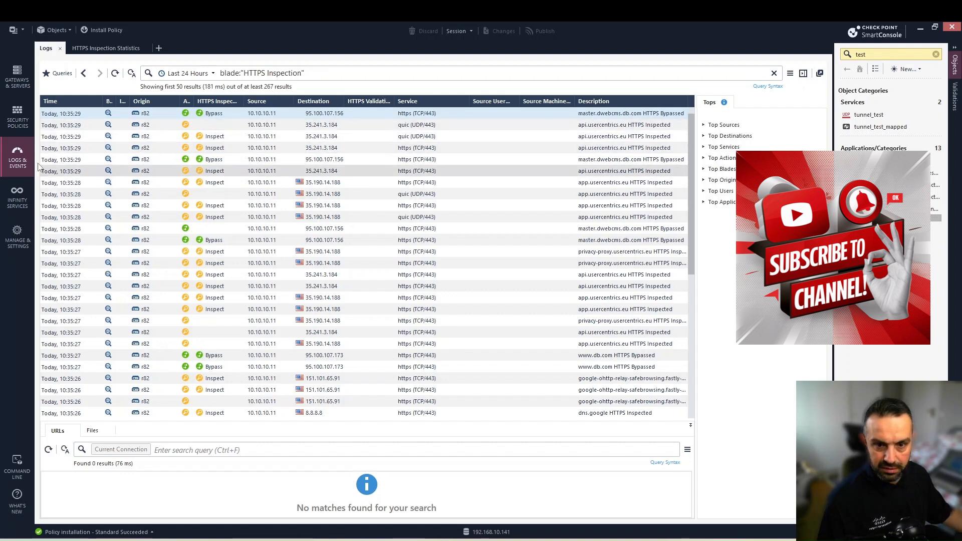
left_click(105, 50)
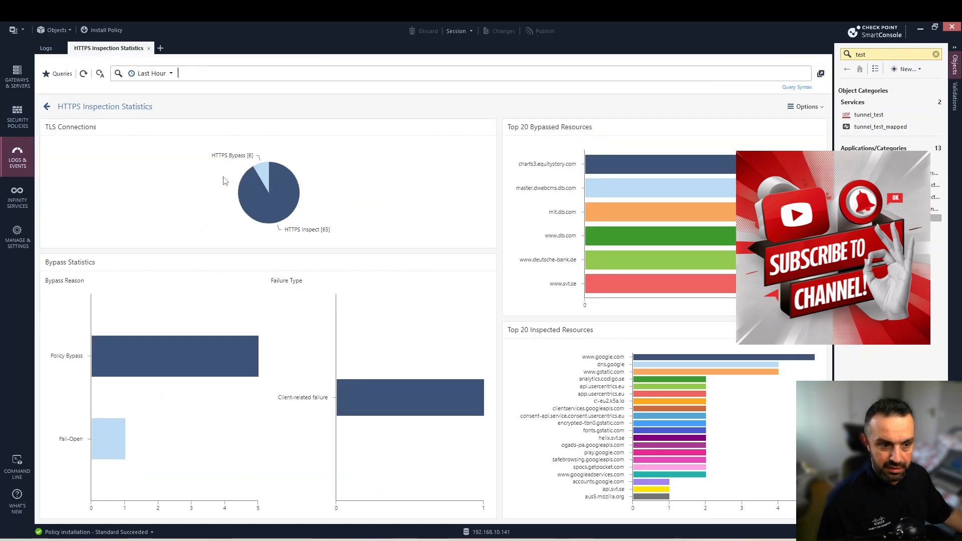